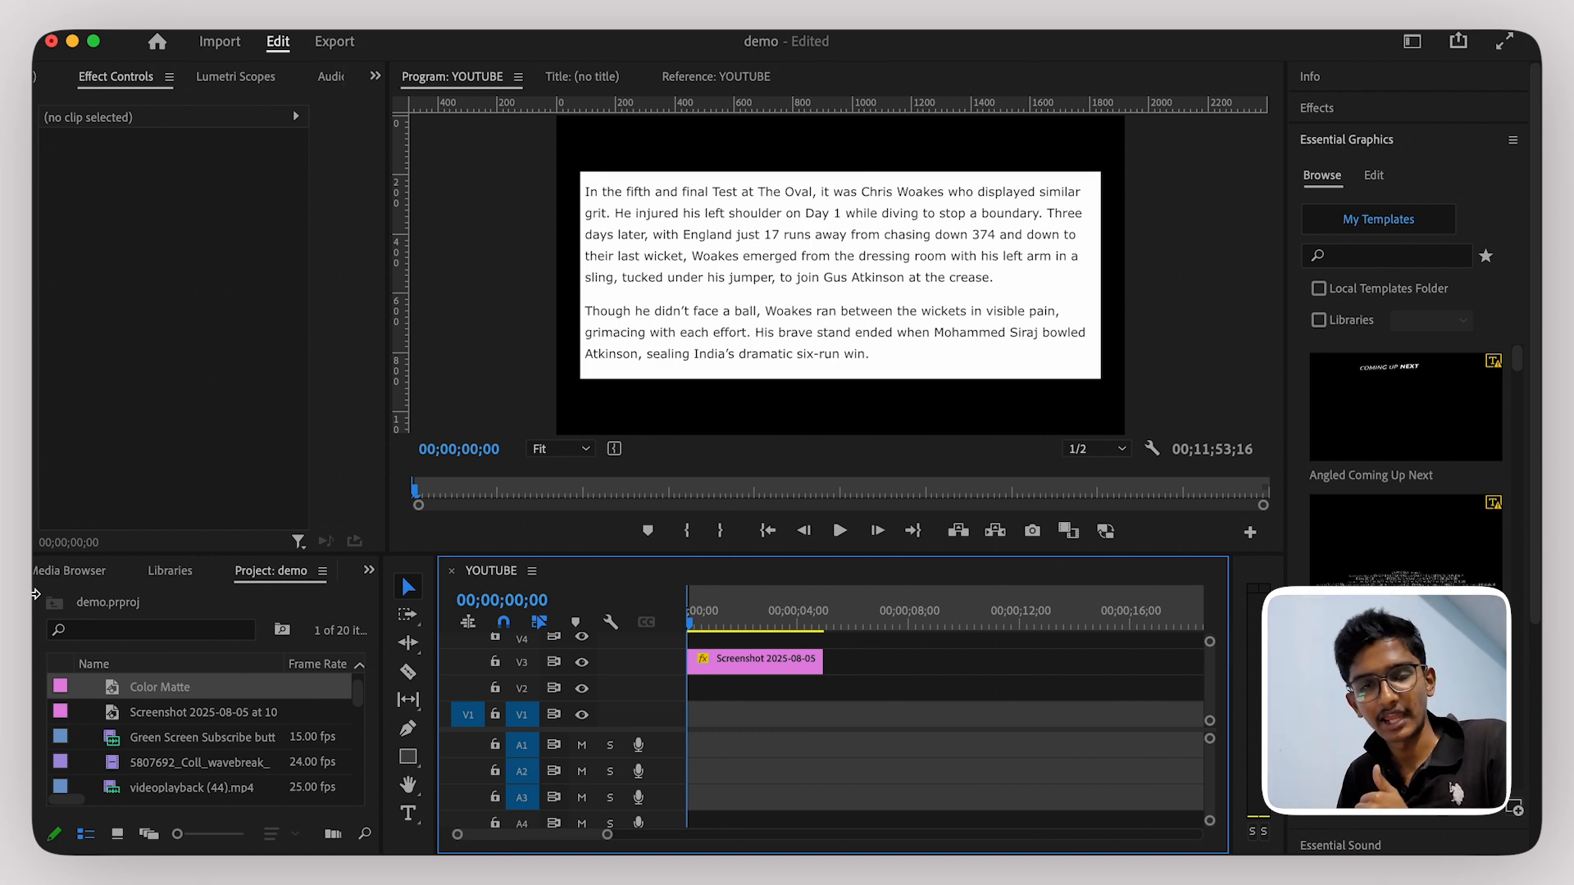
Step: Draw a rectangle about 783 by 68 px over the words "17 runs away from chasing down 374" in the screenshot
left_click(737, 660)
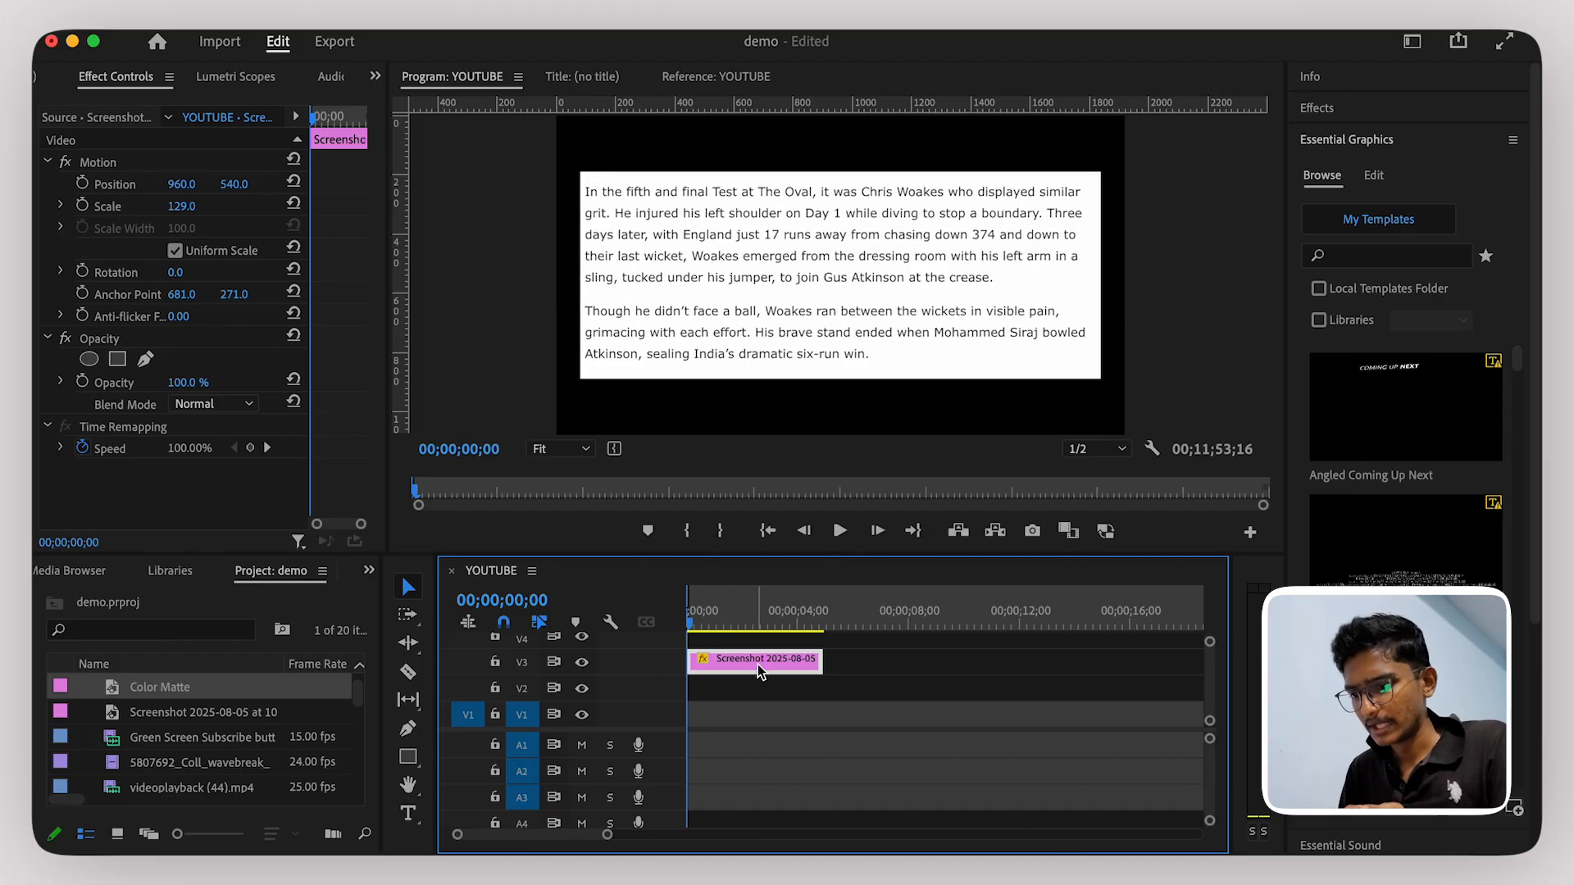
left_click(771, 689)
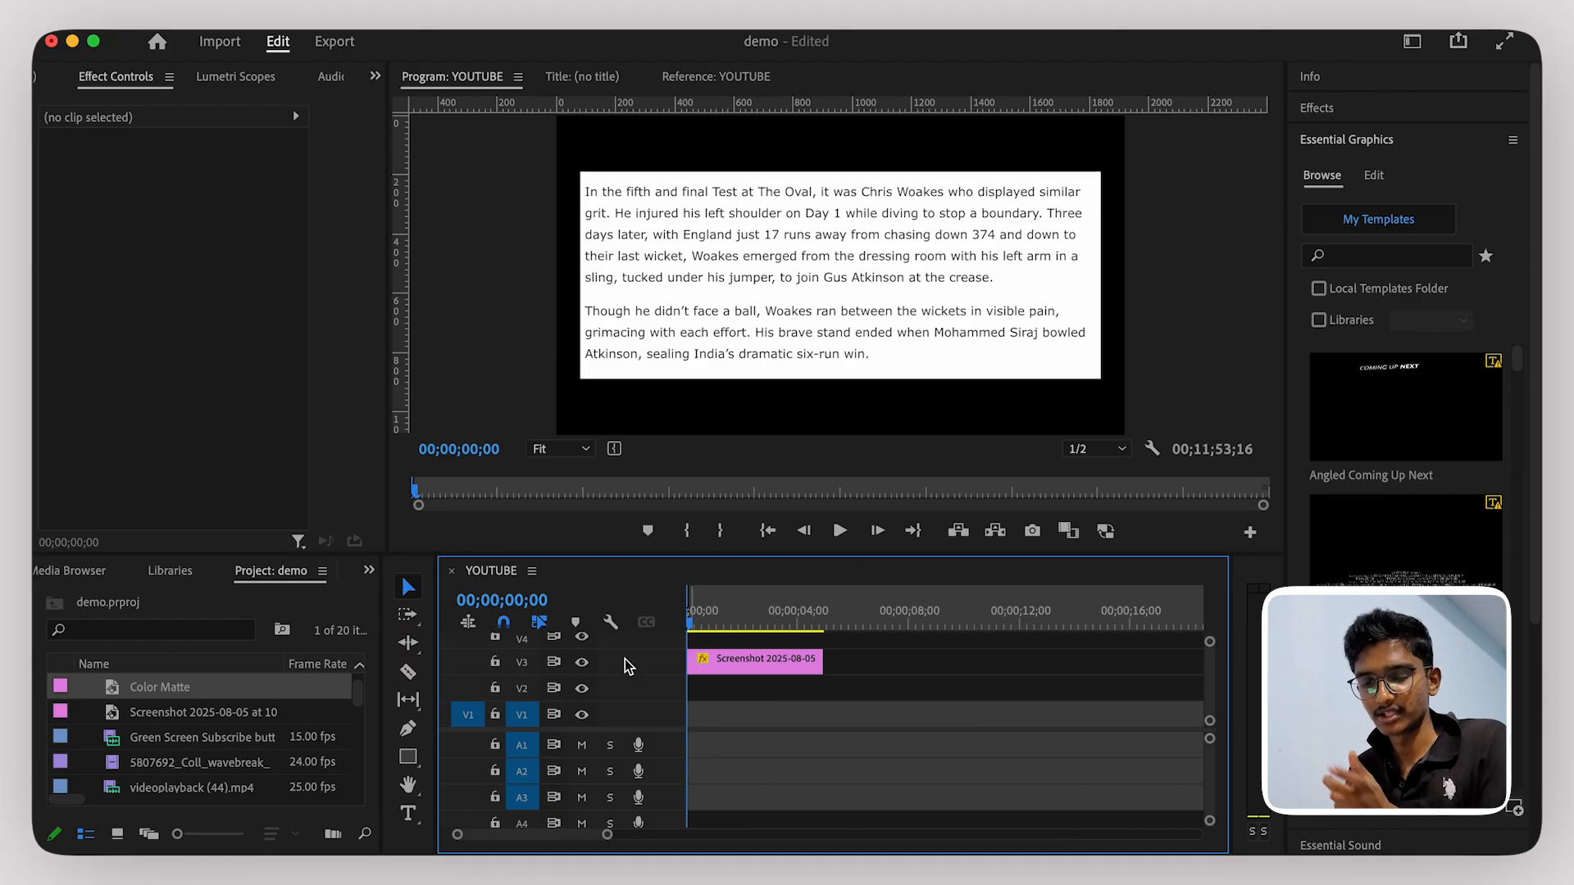
left_click(408, 757)
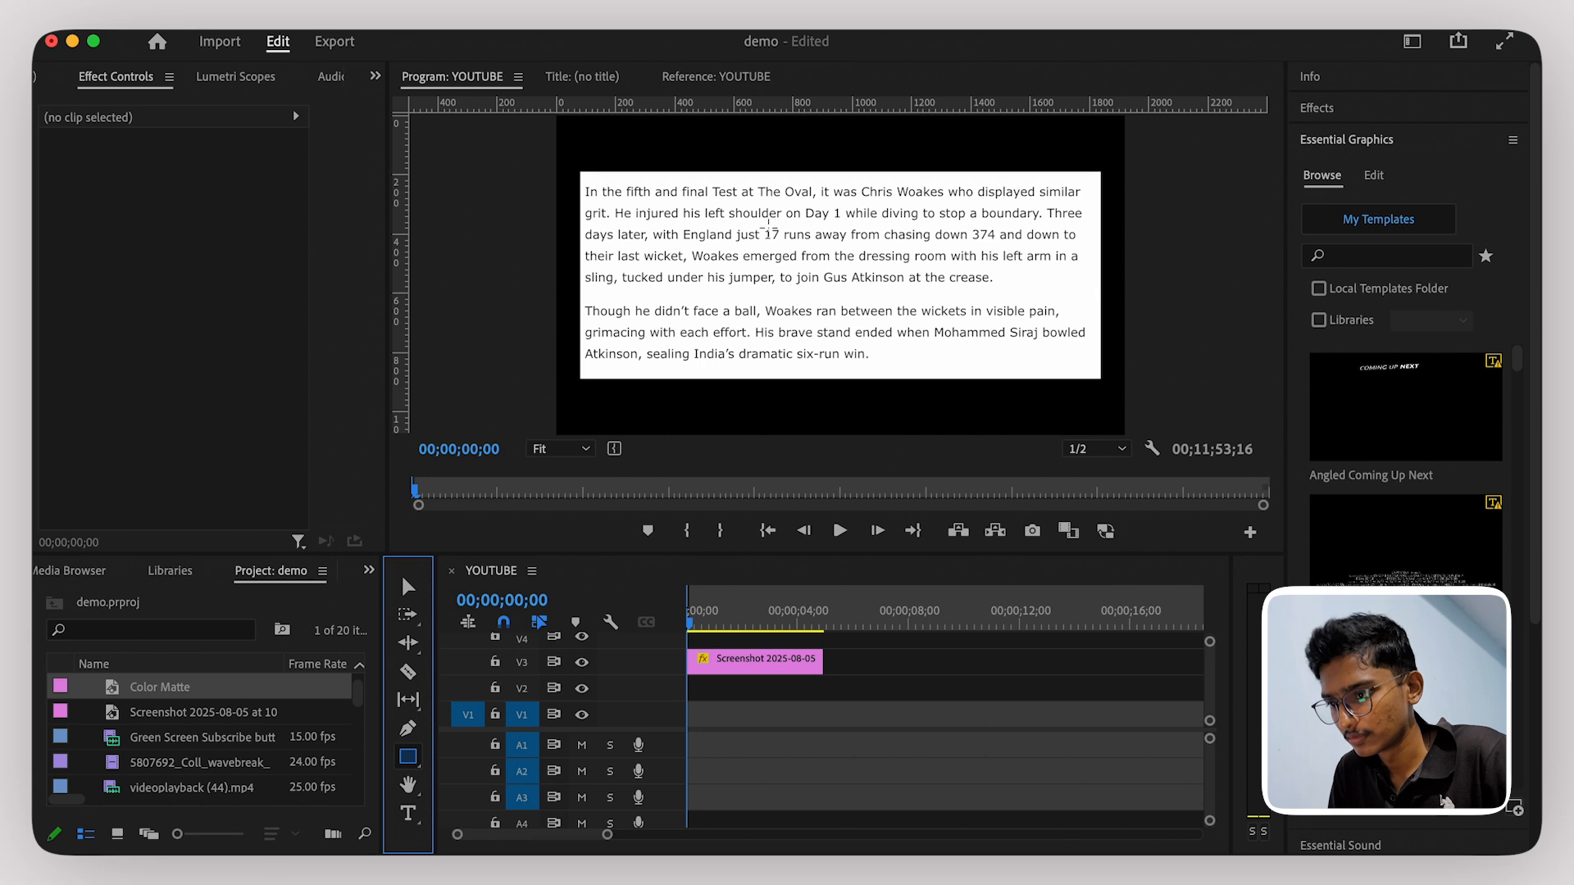
mouse_move(763, 221)
left_mouse_down()
mouse_move(986, 233)
mouse_move(995, 247)
left_mouse_up()
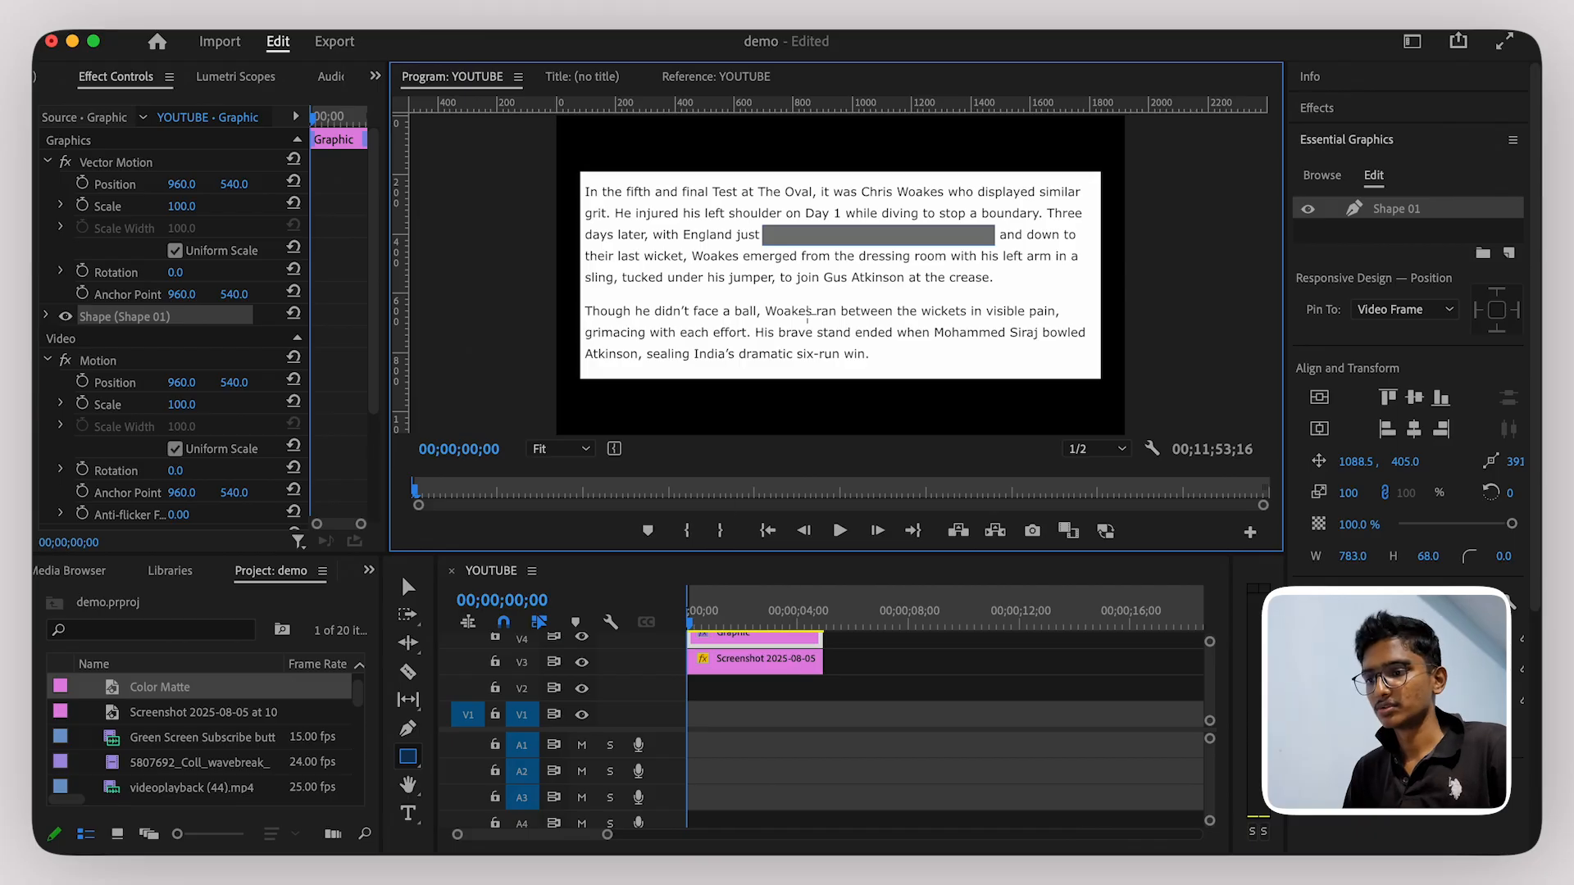
Step: Change the rectangle's fill colour to bright yellow, F6FF00
left_click(47, 316)
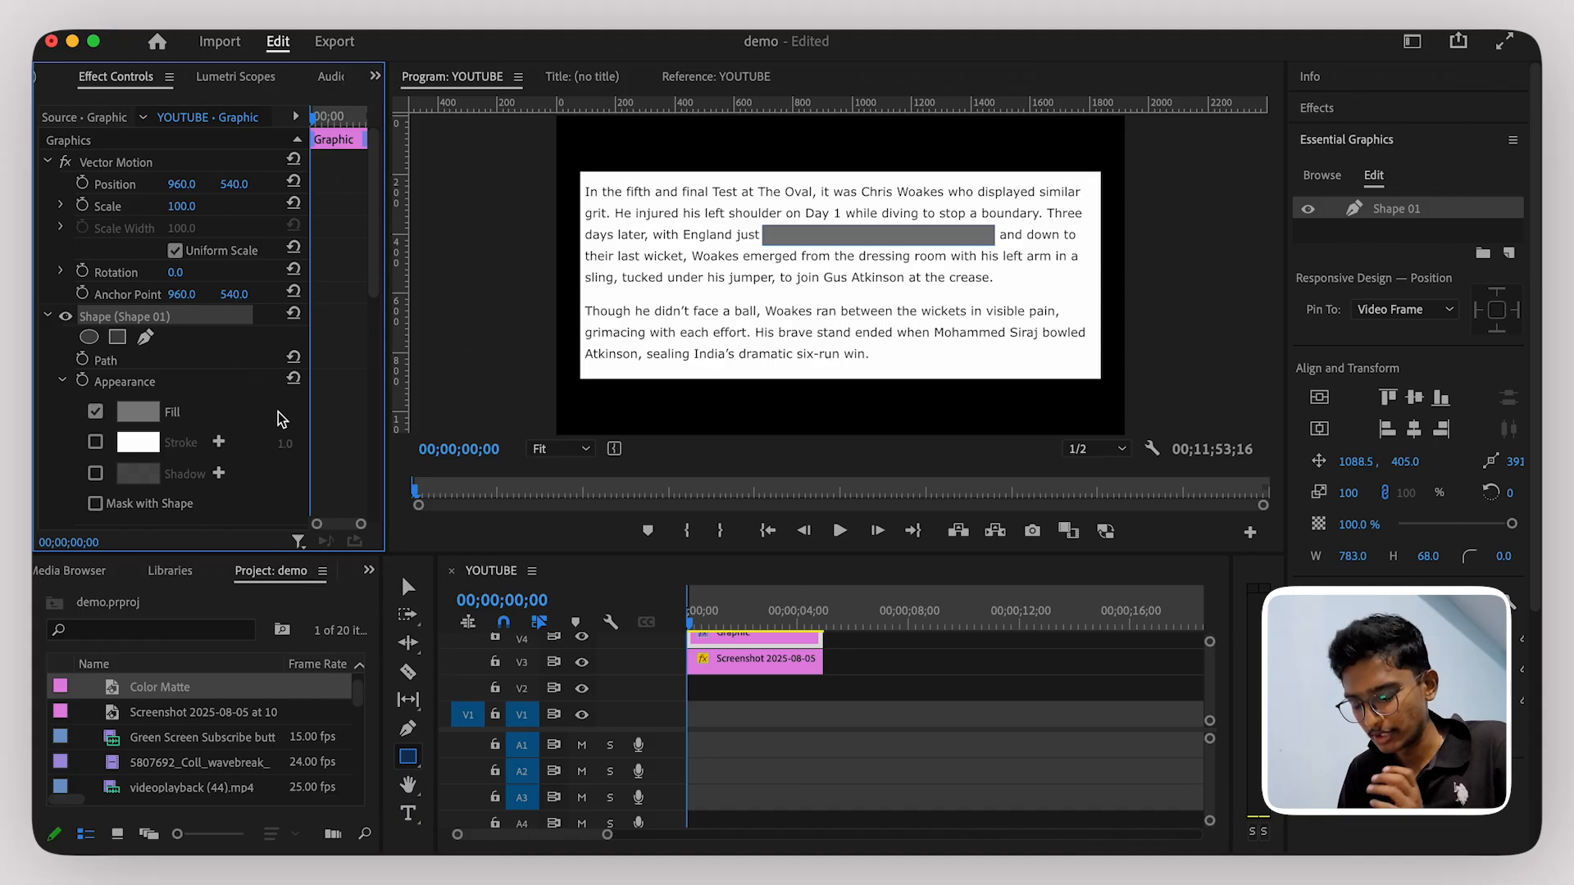
left_click(138, 412)
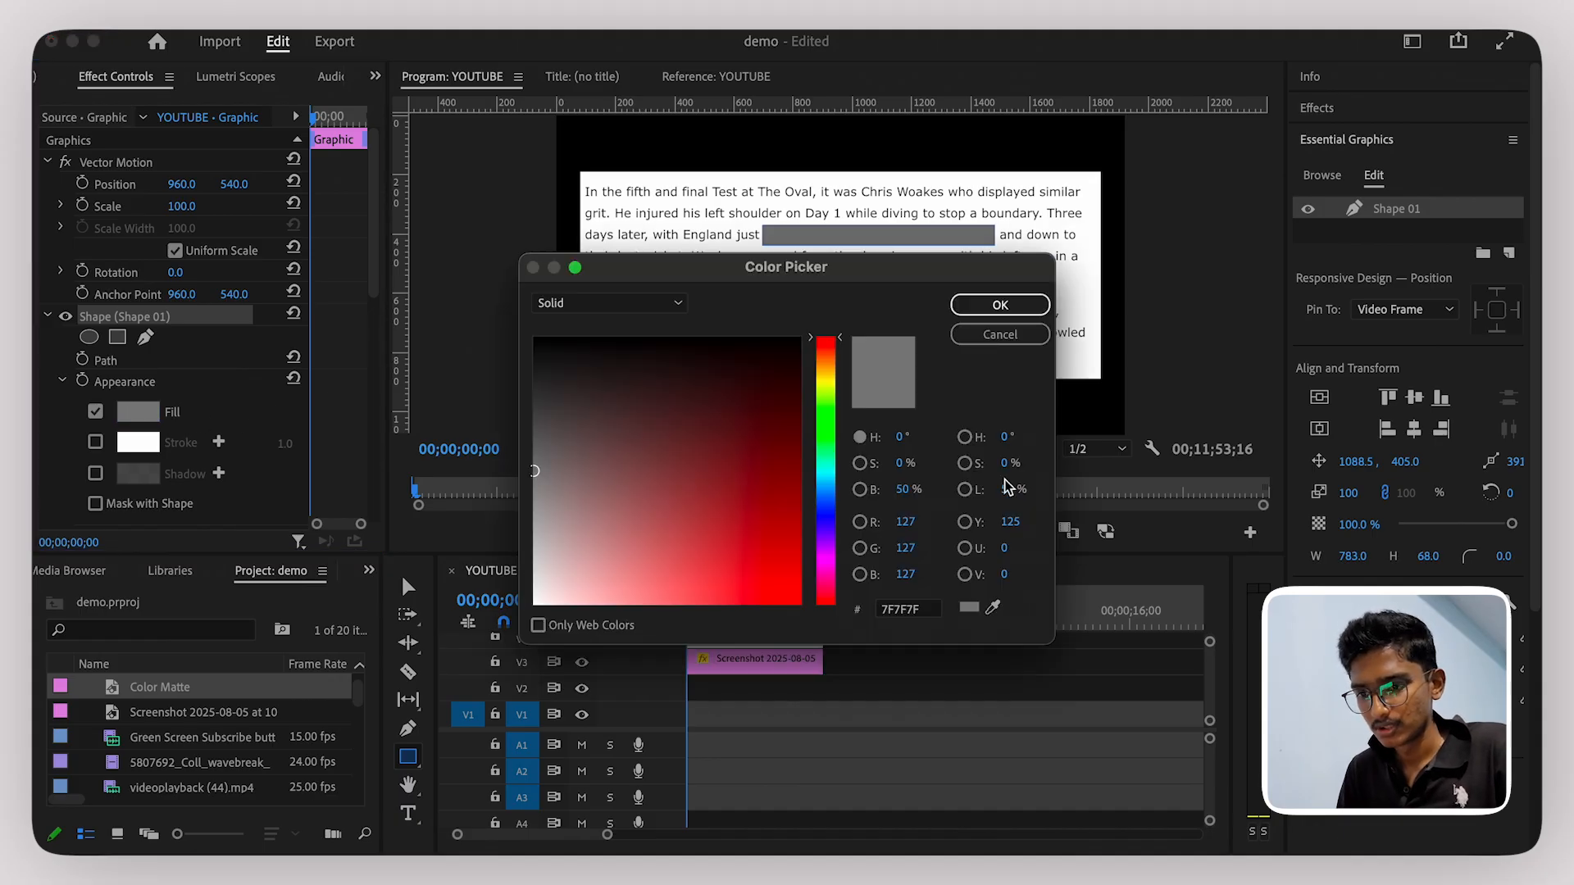
left_click_drag(838, 412, 832, 389)
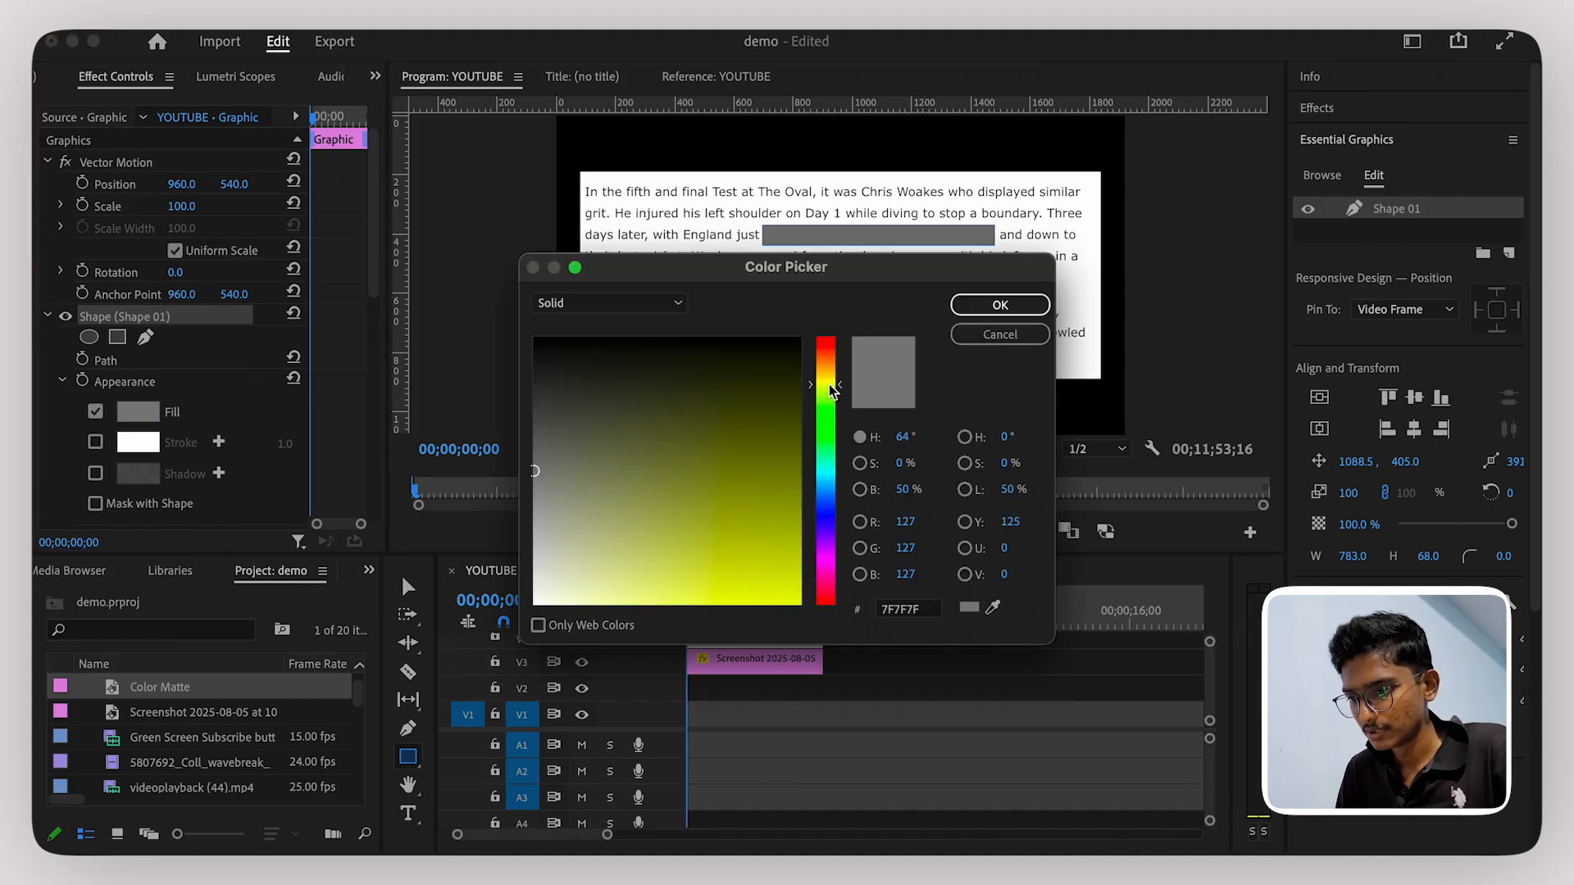
left_click_drag(789, 533, 865, 659)
left_click(837, 391)
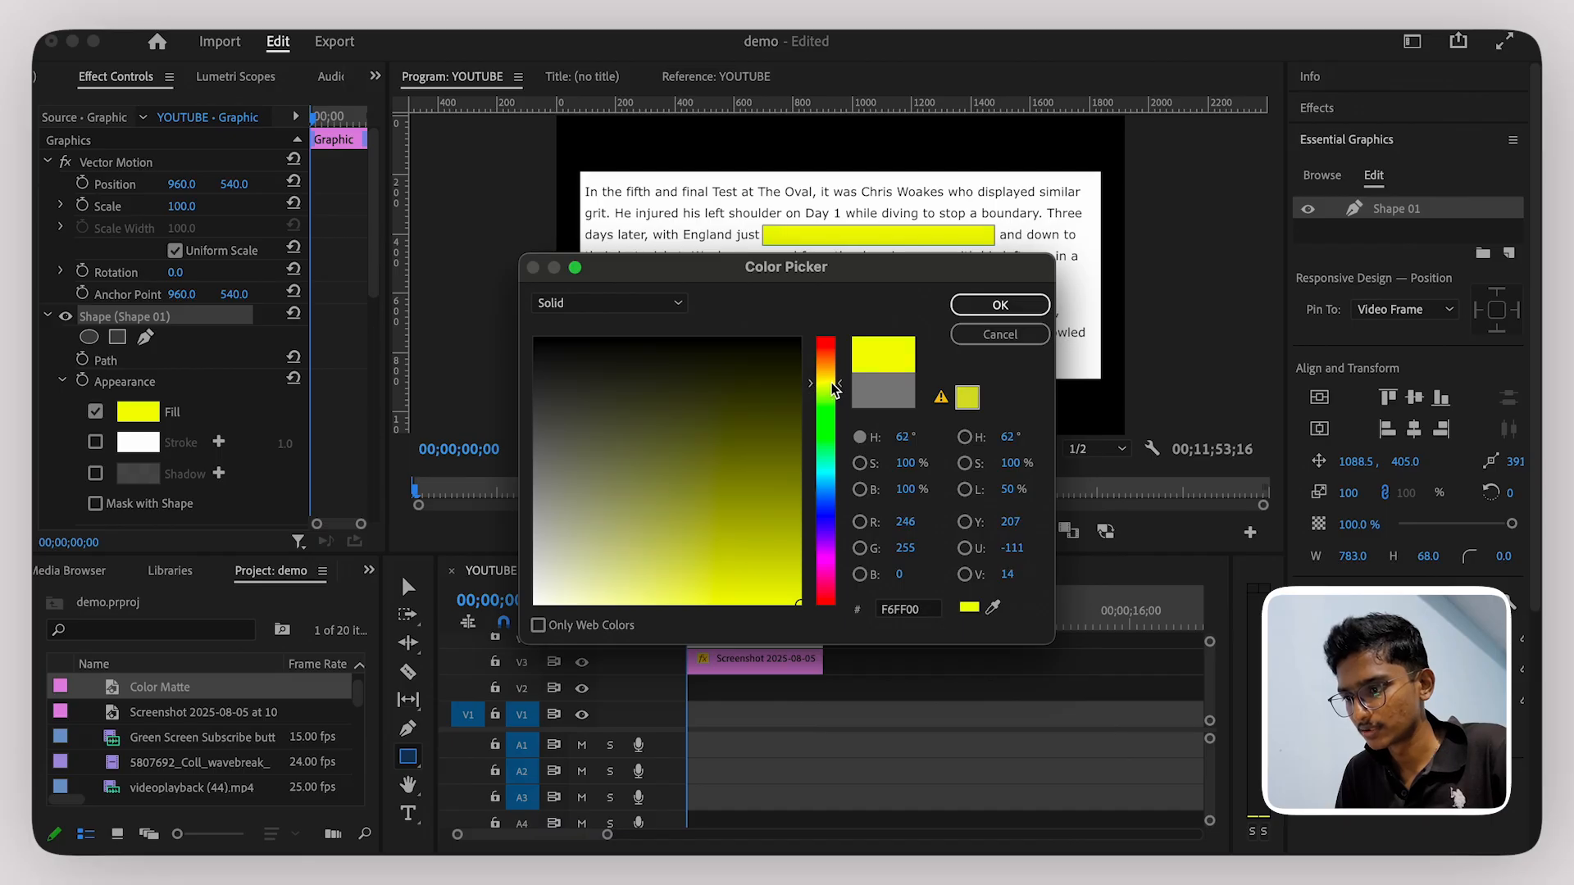
left_click(1000, 305)
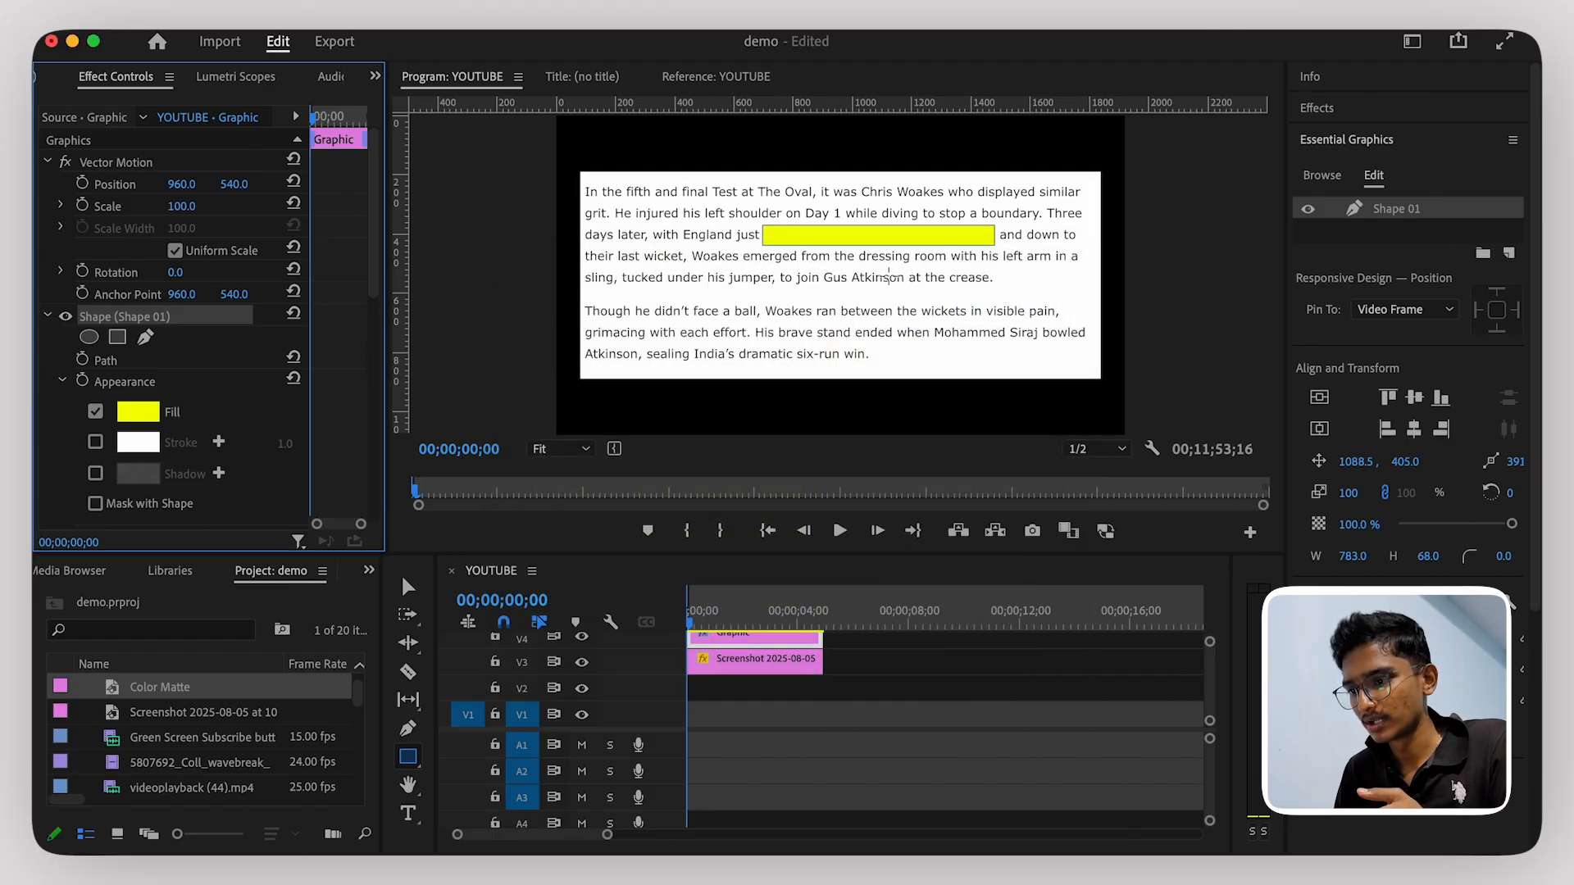
Step: Set the blend mode of the yellow rectangle's graphic clip to Multiply
scroll(720, 648, "up", 2)
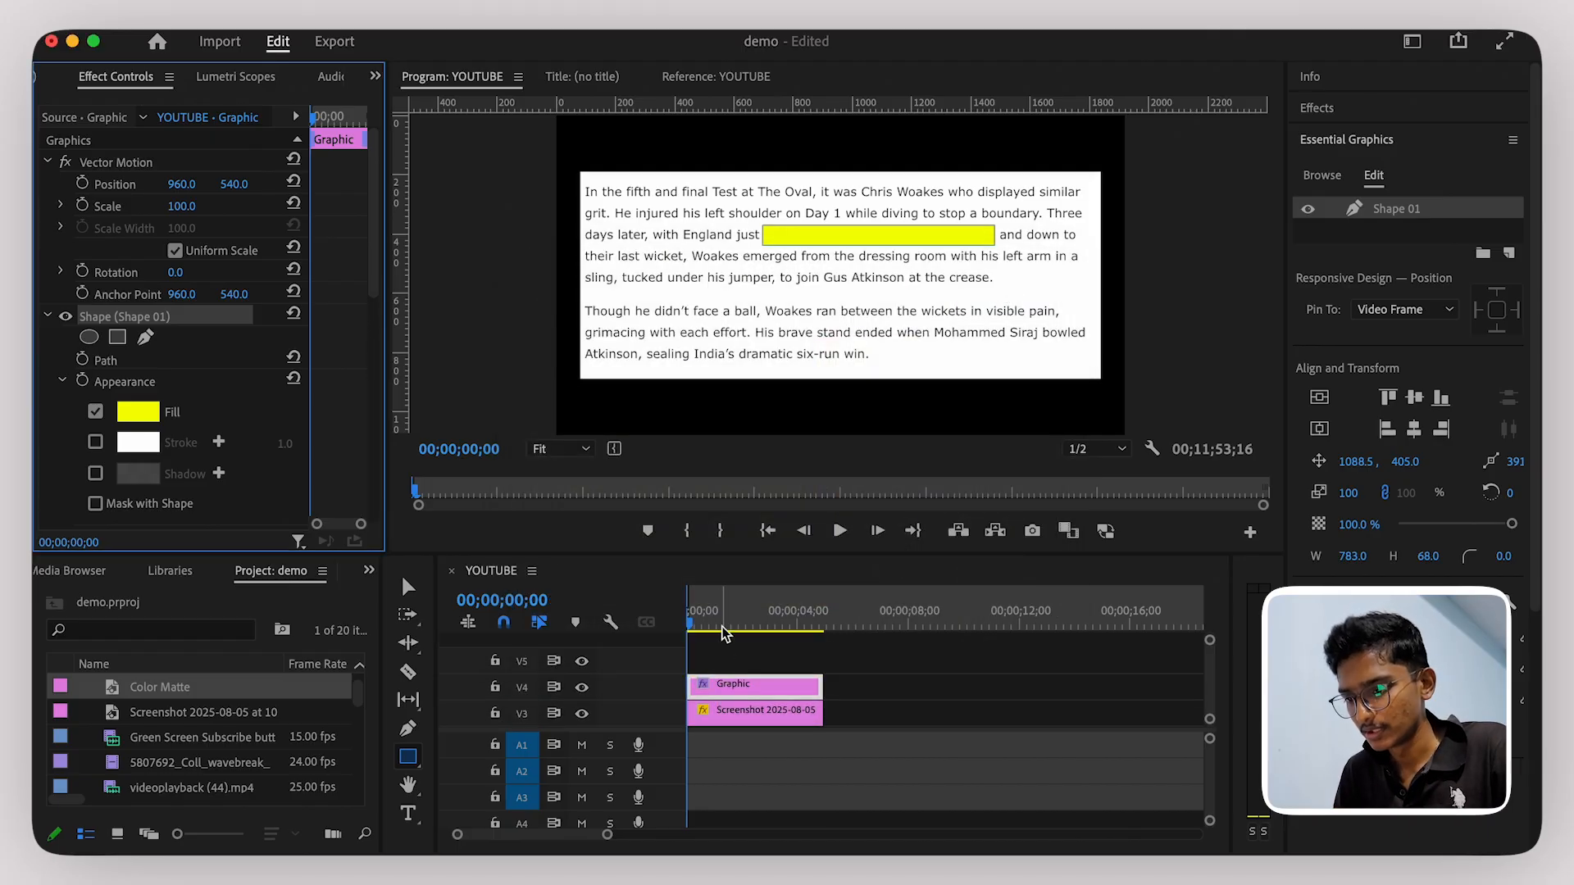
left_click(63, 380)
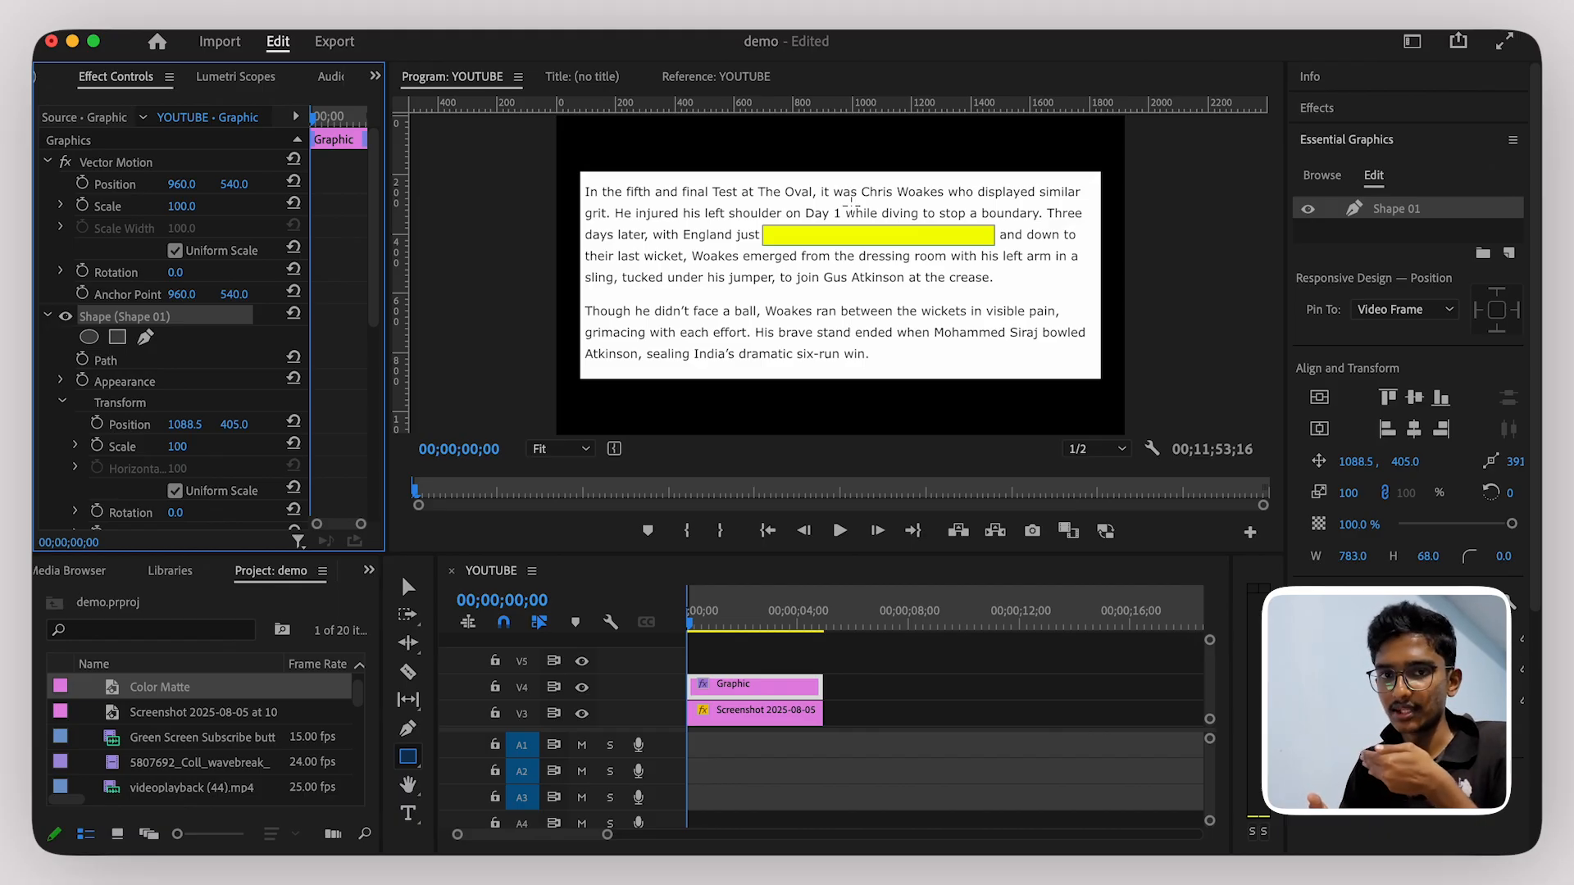
scroll(195, 352, "down", 4)
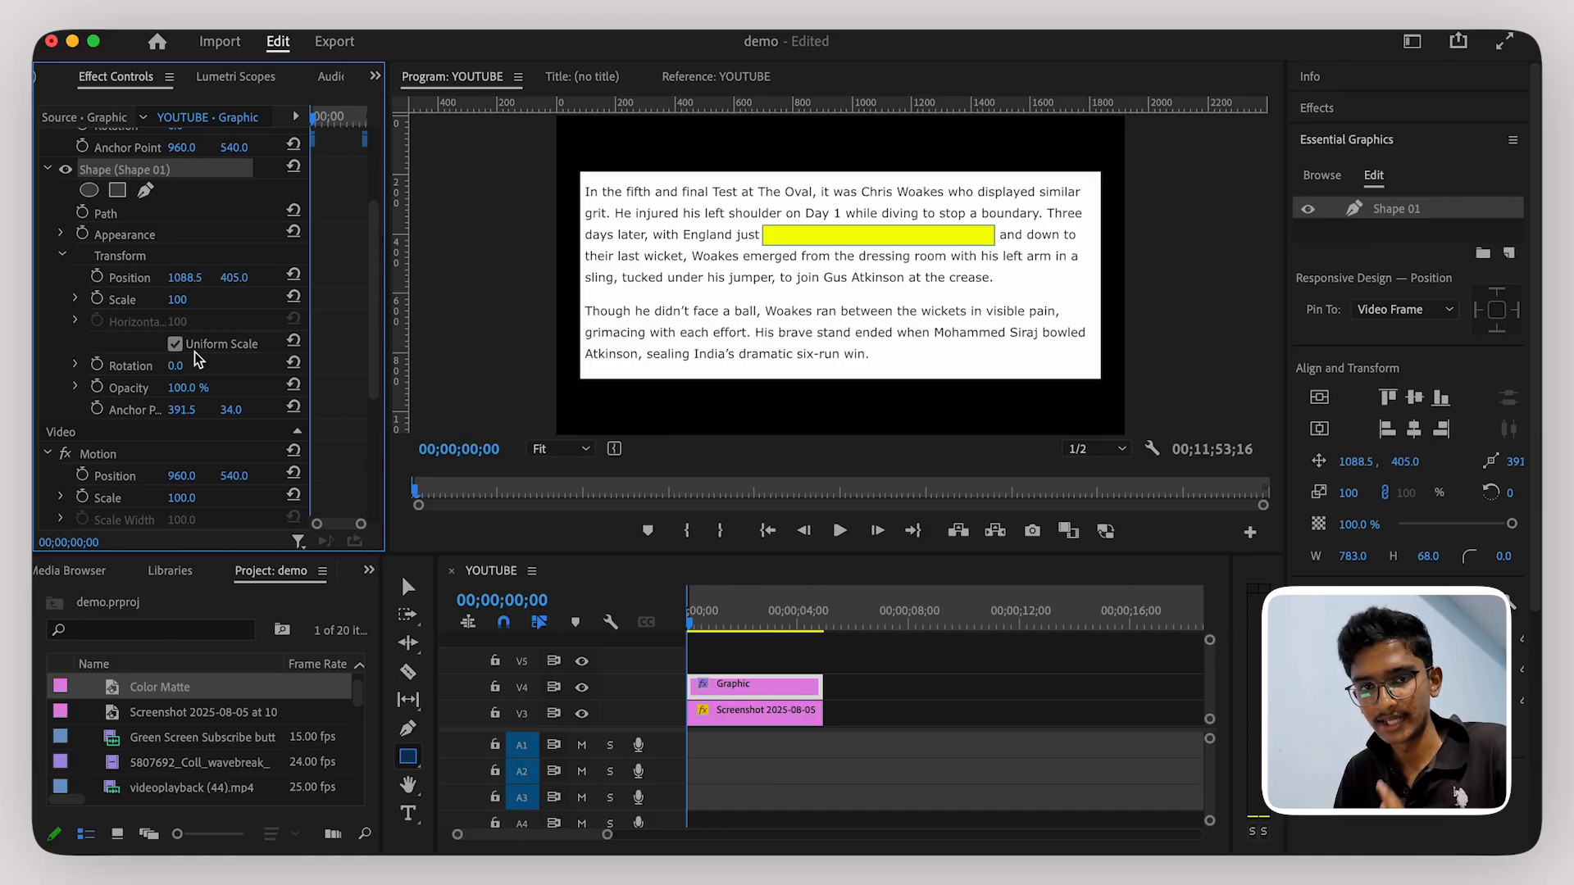
scroll(194, 352, "down", 6)
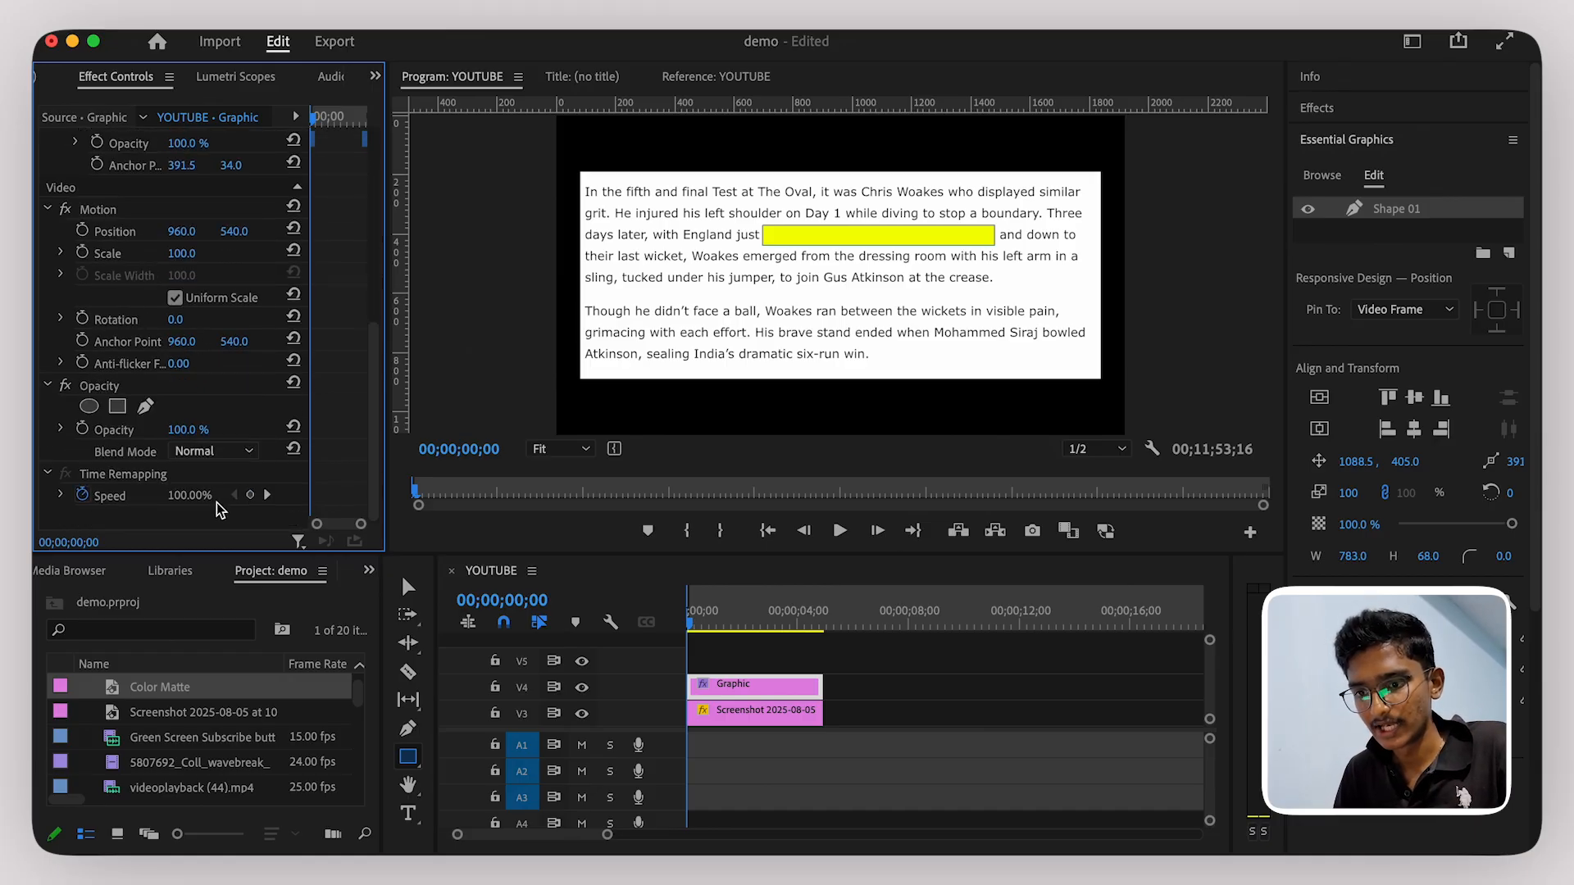
left_click(212, 451)
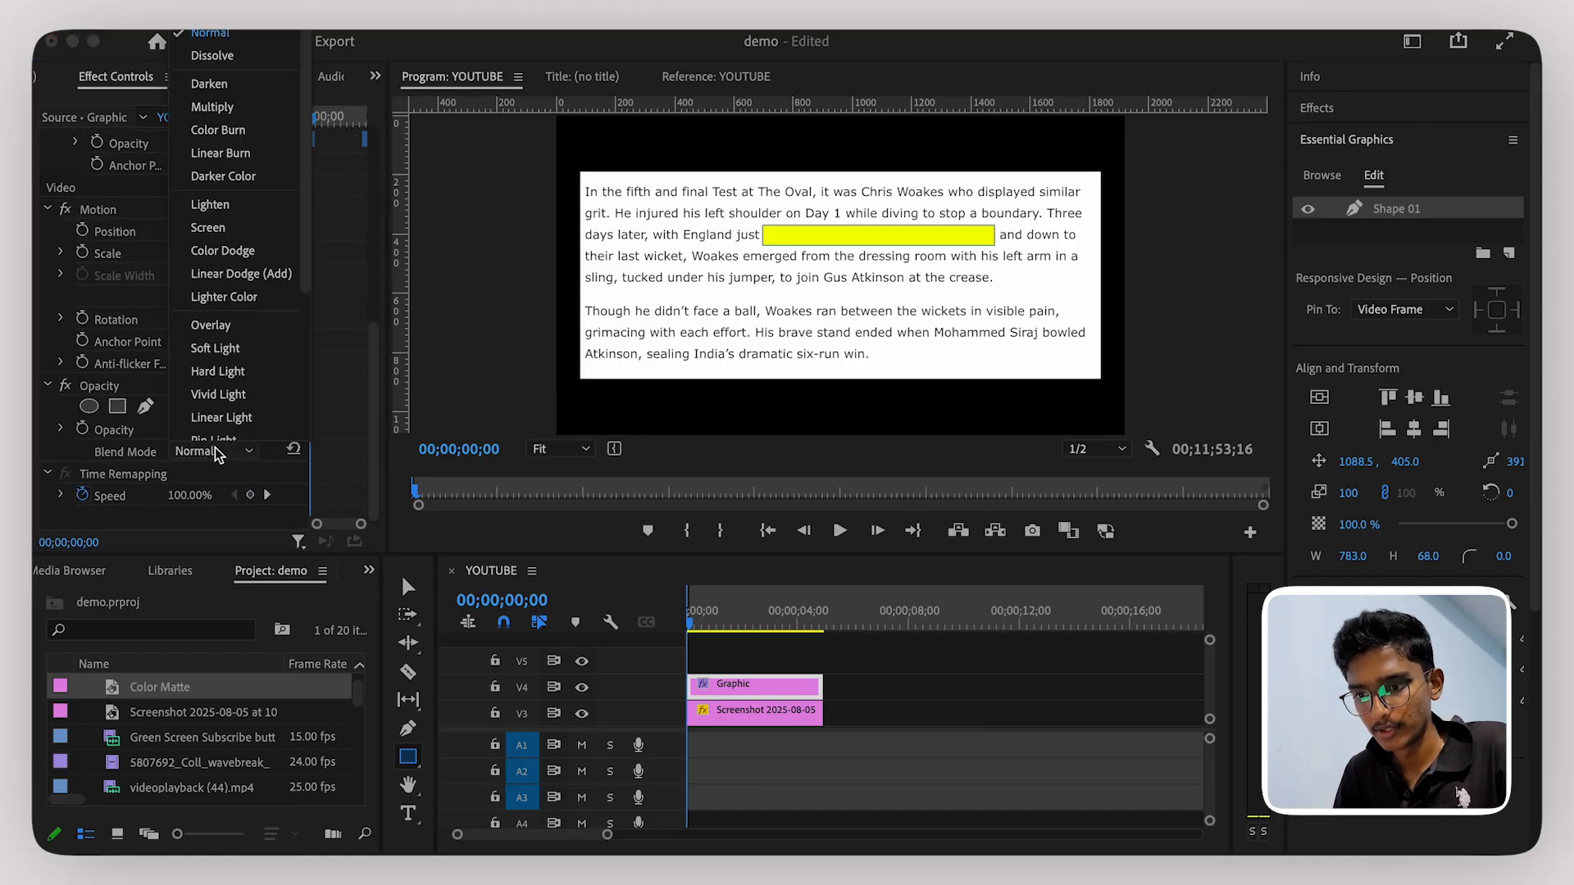
left_click(230, 110)
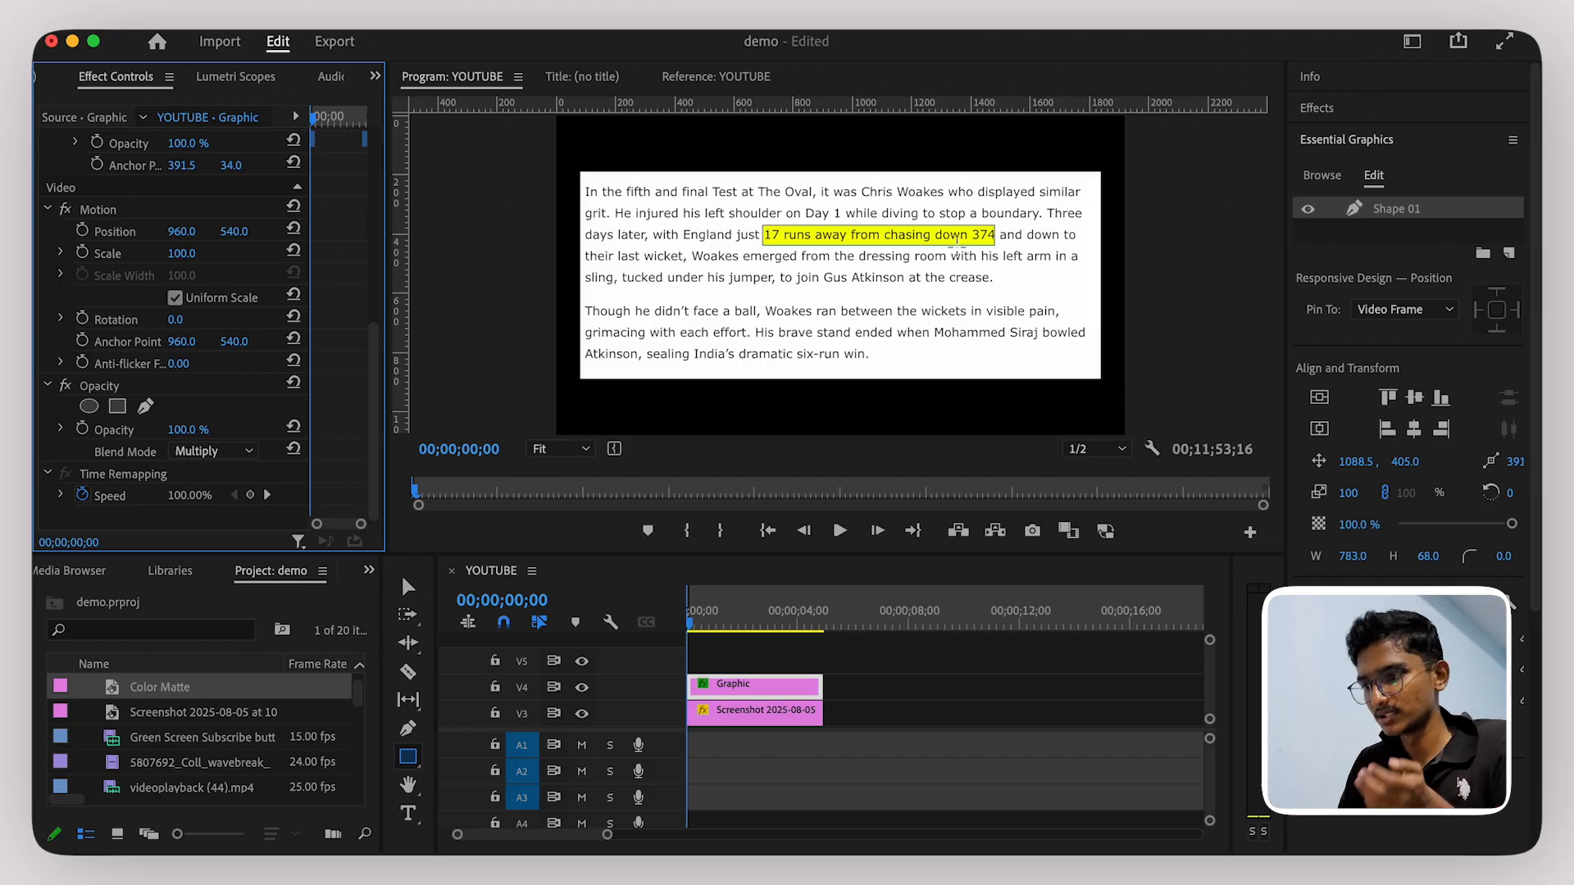
Step: Find the Crop video effect and apply it to the graphic clip on track V4
left_click(1320, 108)
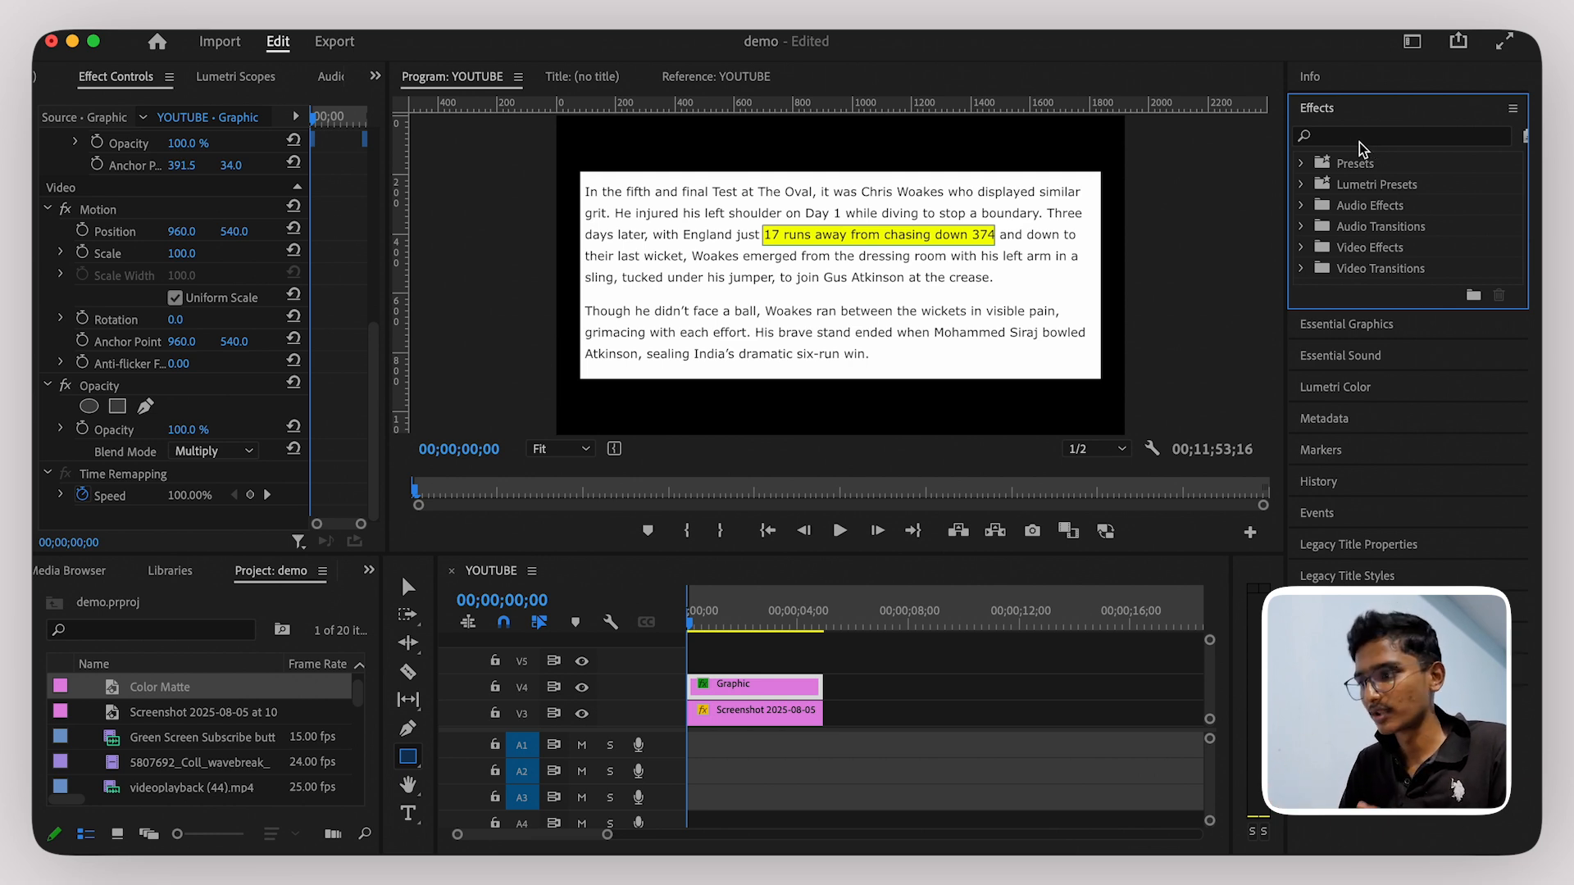
left_click(1356, 136)
type("crop")
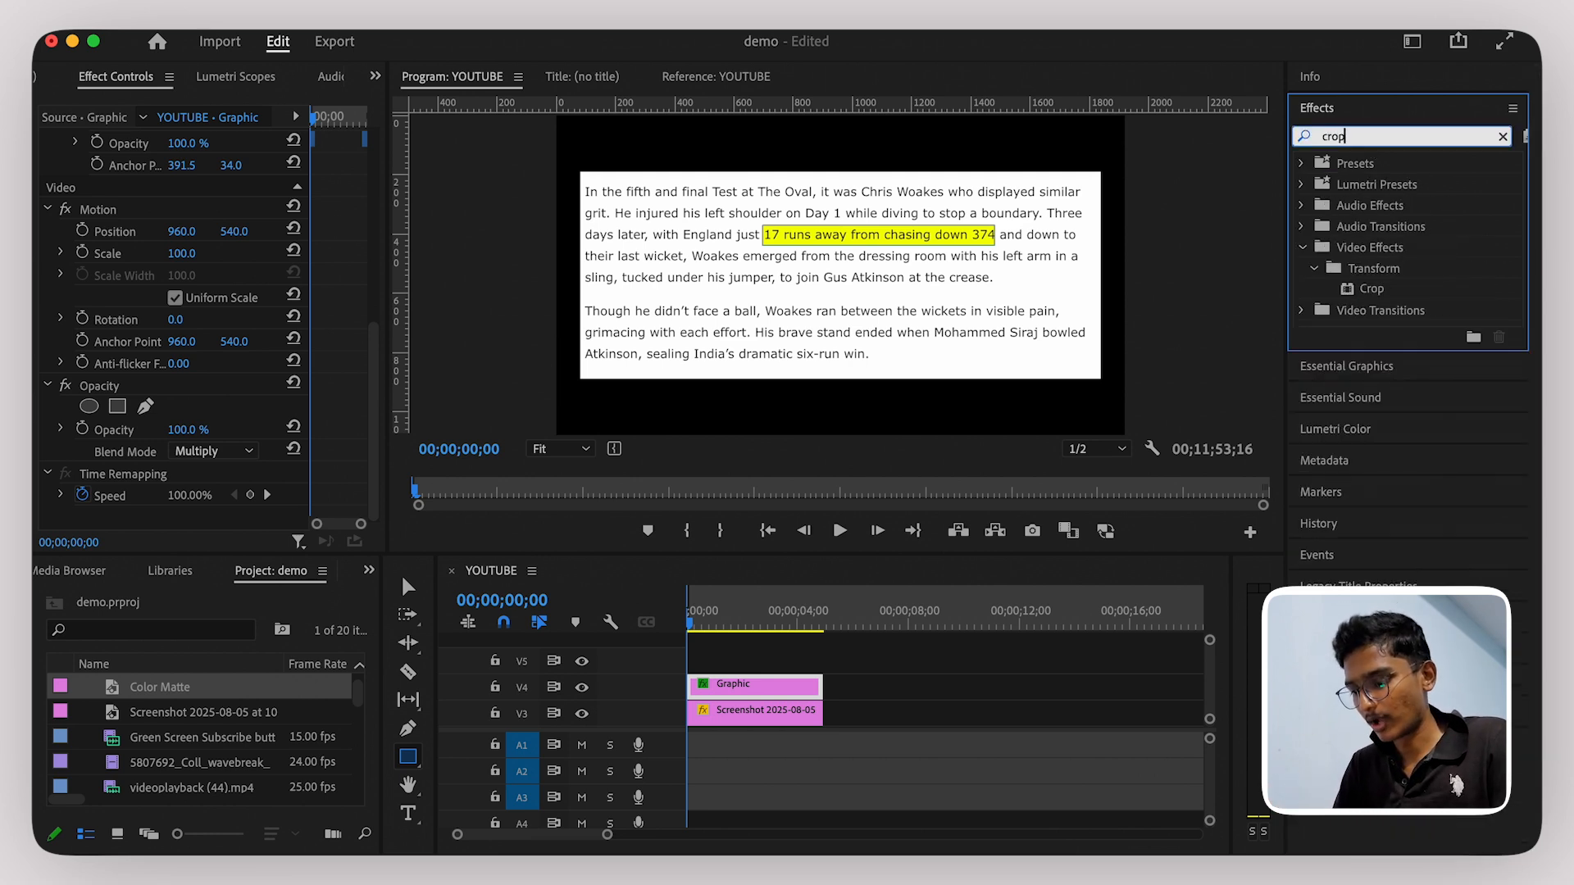
left_click(1382, 287)
left_click_drag(1383, 287, 738, 685)
Step: Set the Crop effect's Right value to 100% at the clip's start and enable keyframing for it
left_click(688, 612)
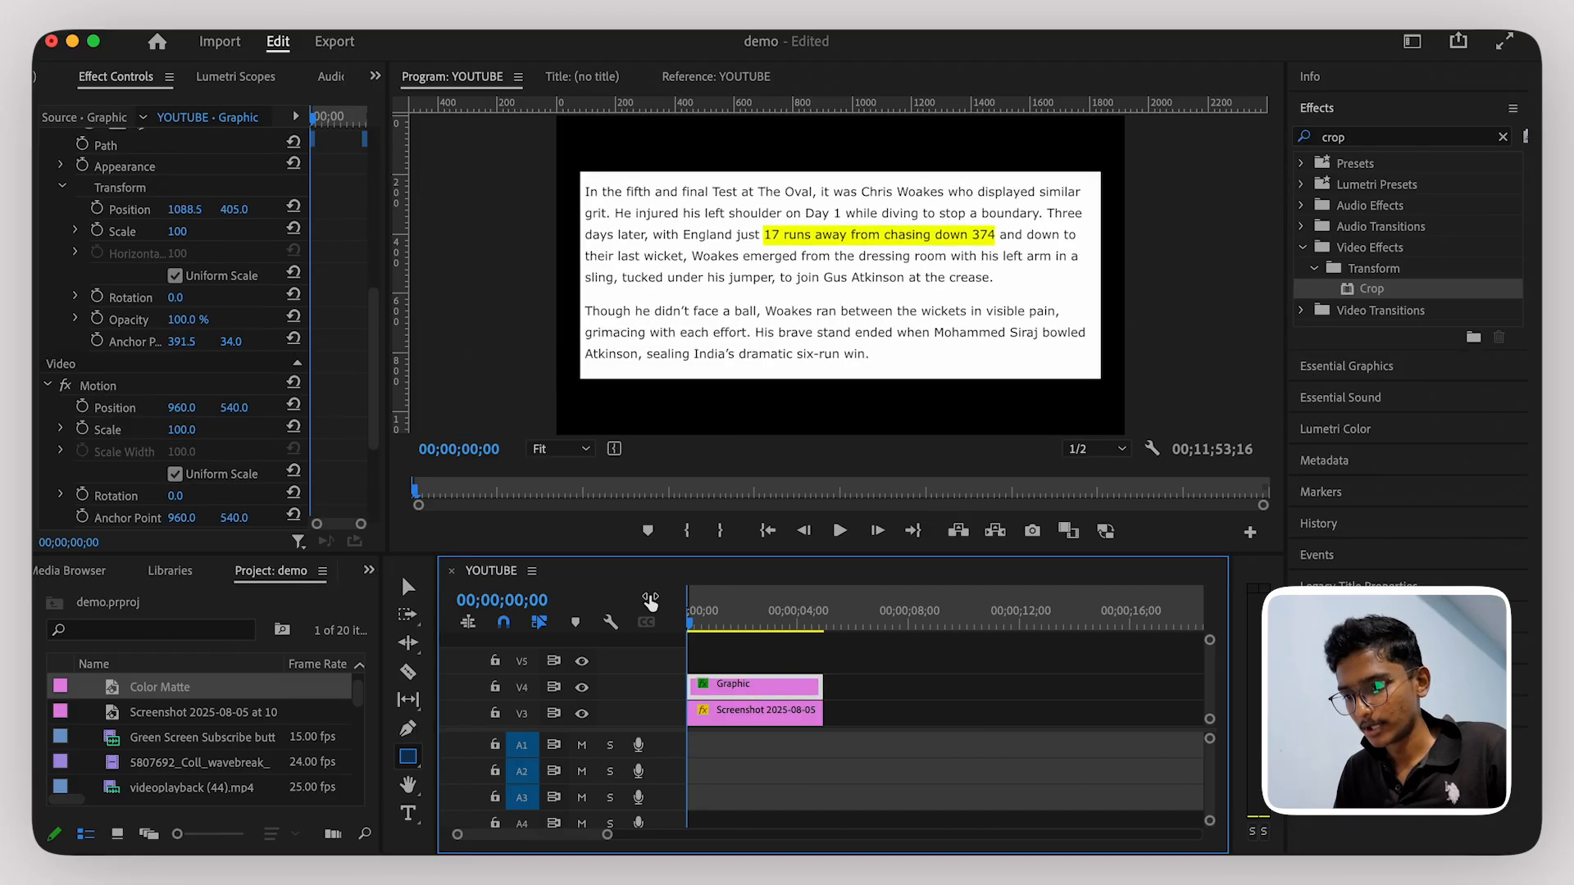
scroll(253, 361, "down", 5)
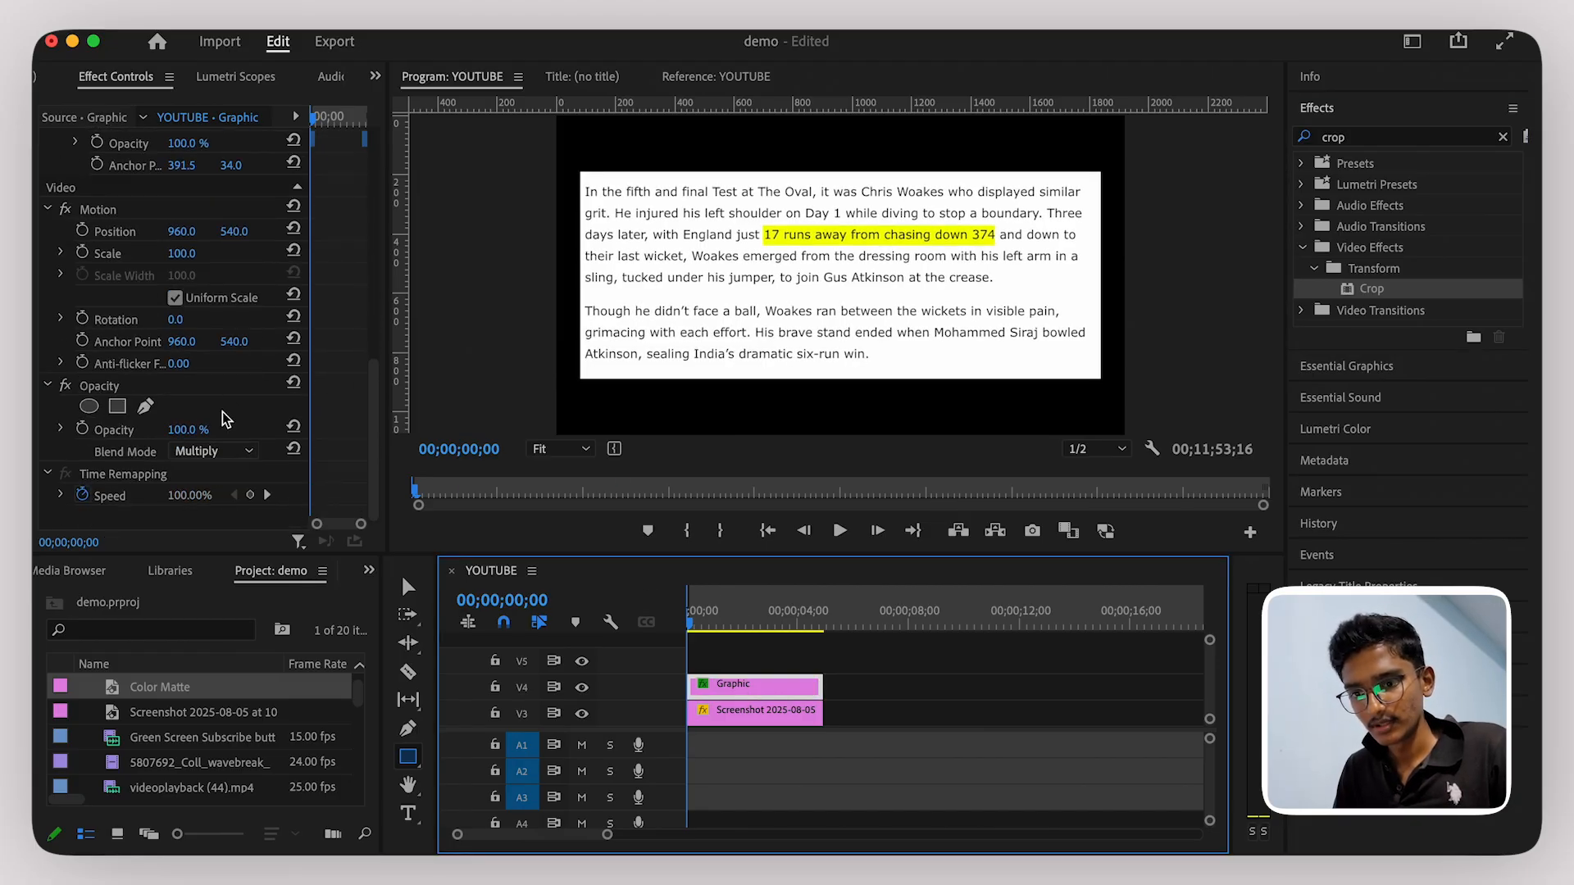
scroll(221, 377, "up", 14)
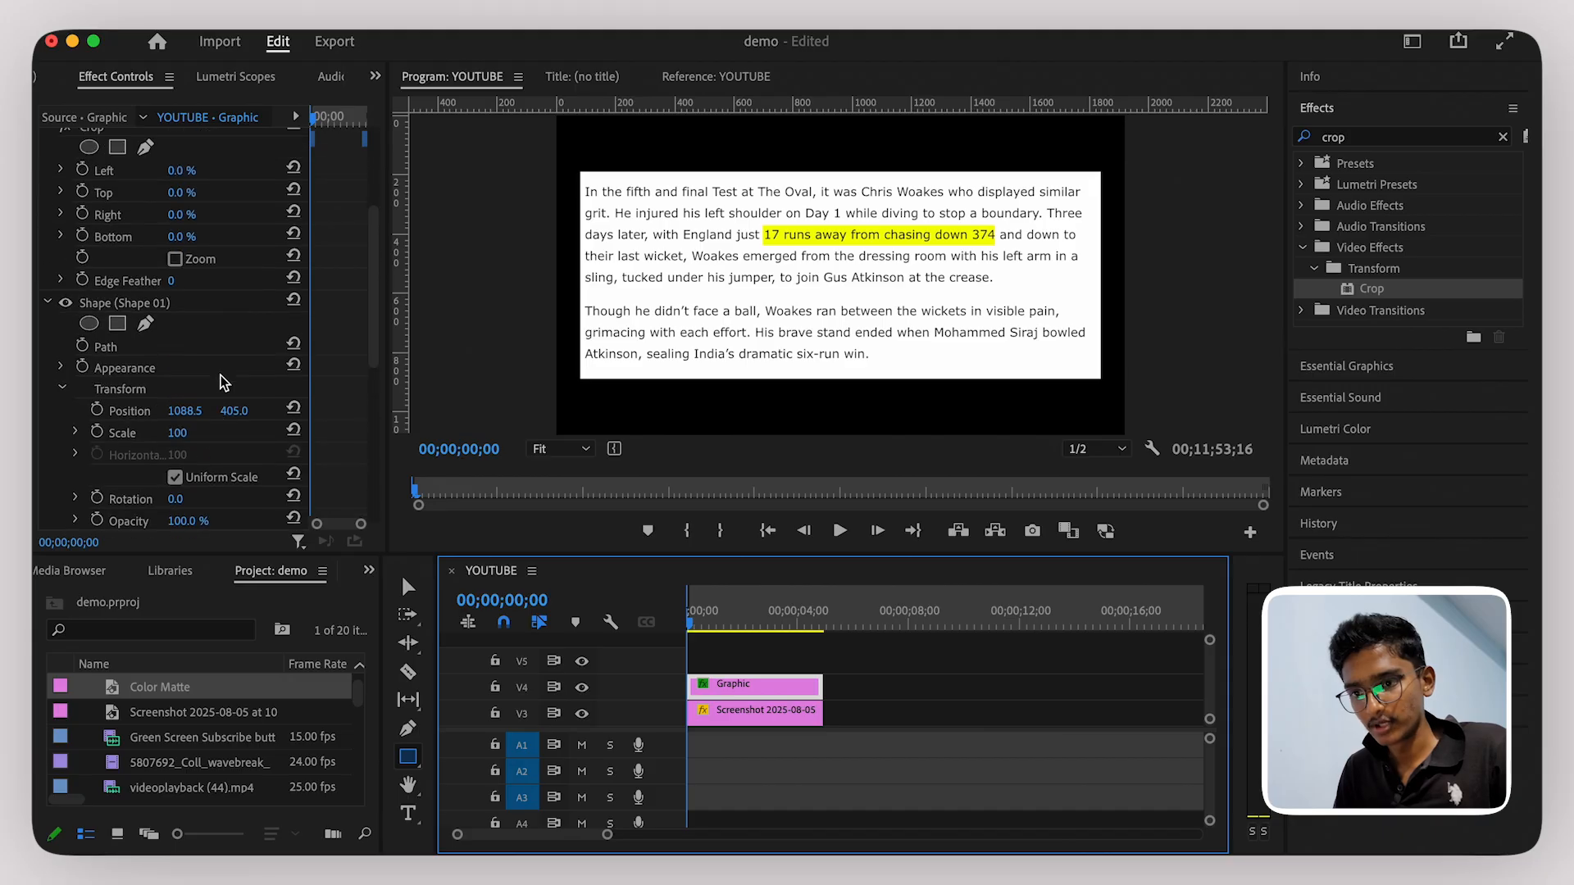
left_click(182, 340)
type("1")
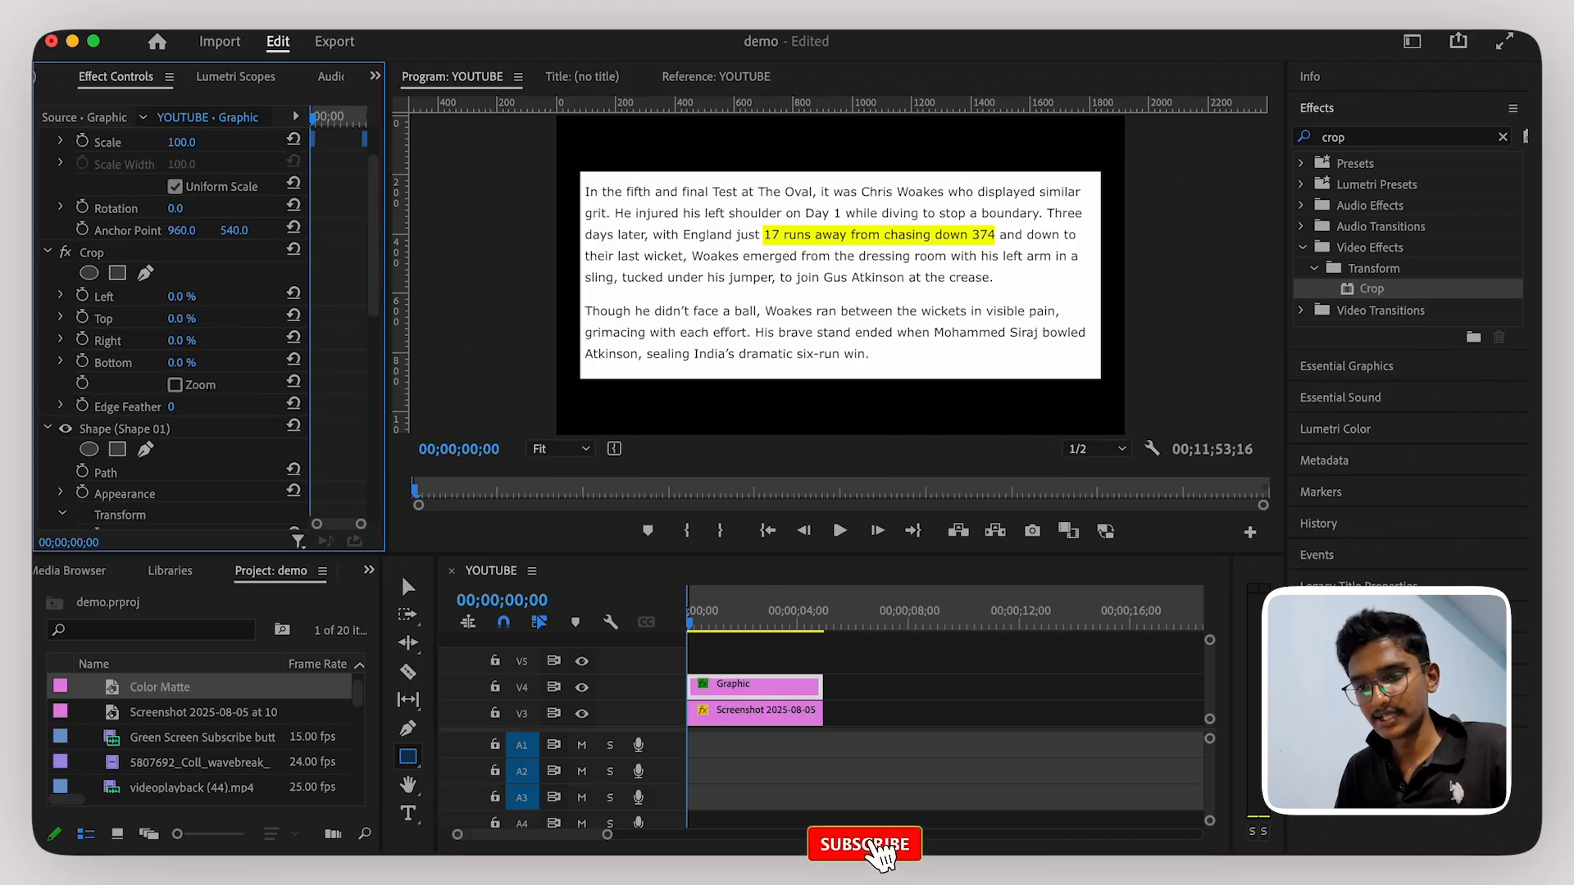
type("00")
key("Return")
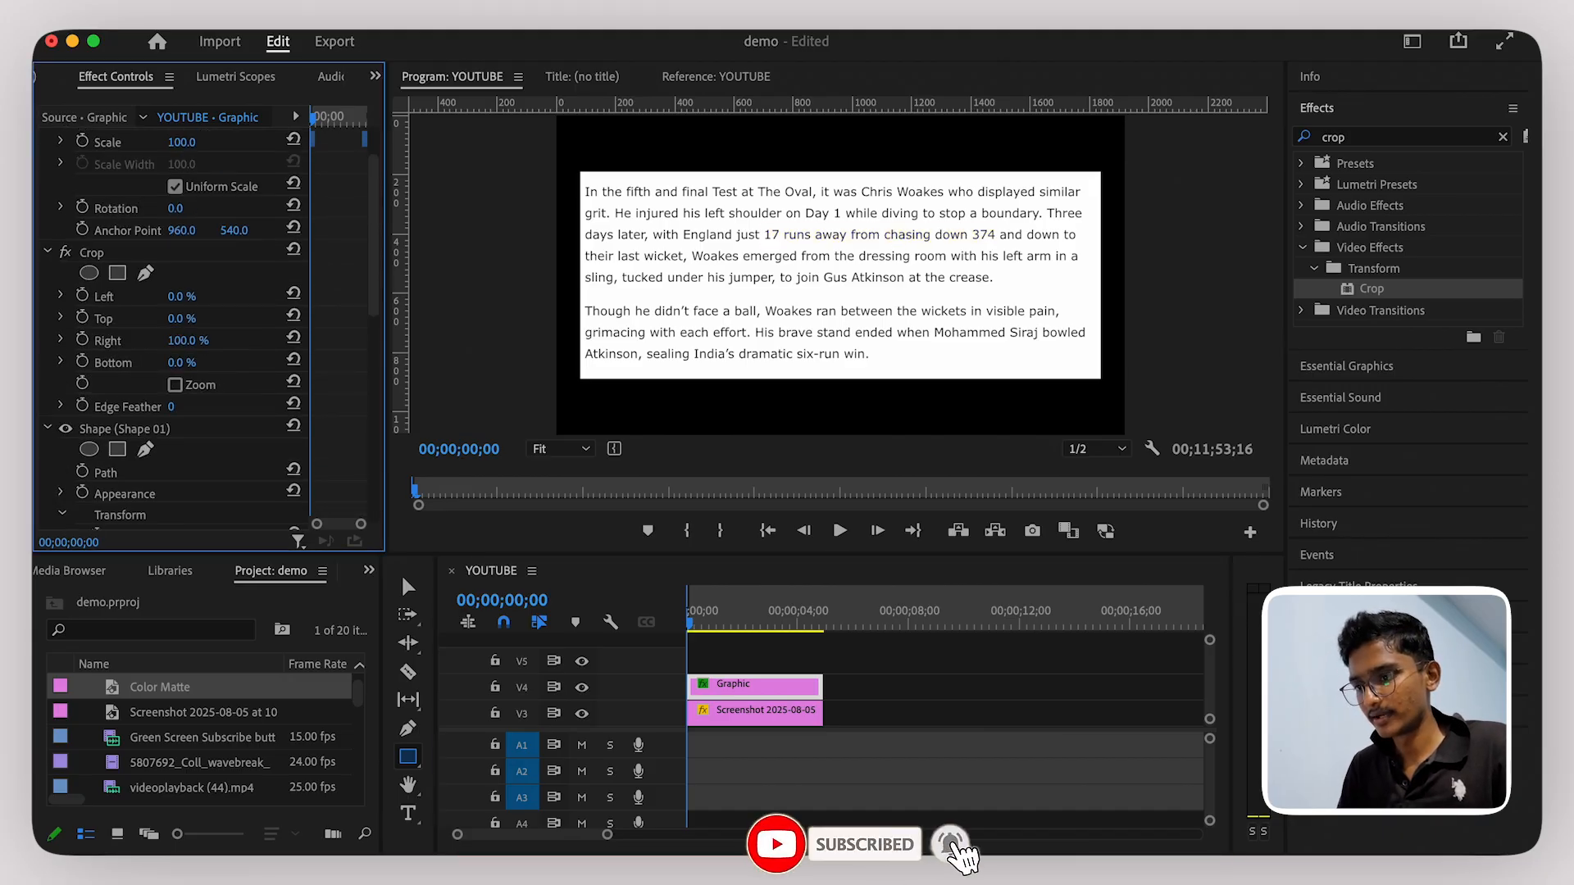
left_click(84, 340)
Step: Keyframe the Crop effect's Right value to 0% at 00;00;00;10 and return to the sequence start
left_click_drag(687, 620, 690, 621)
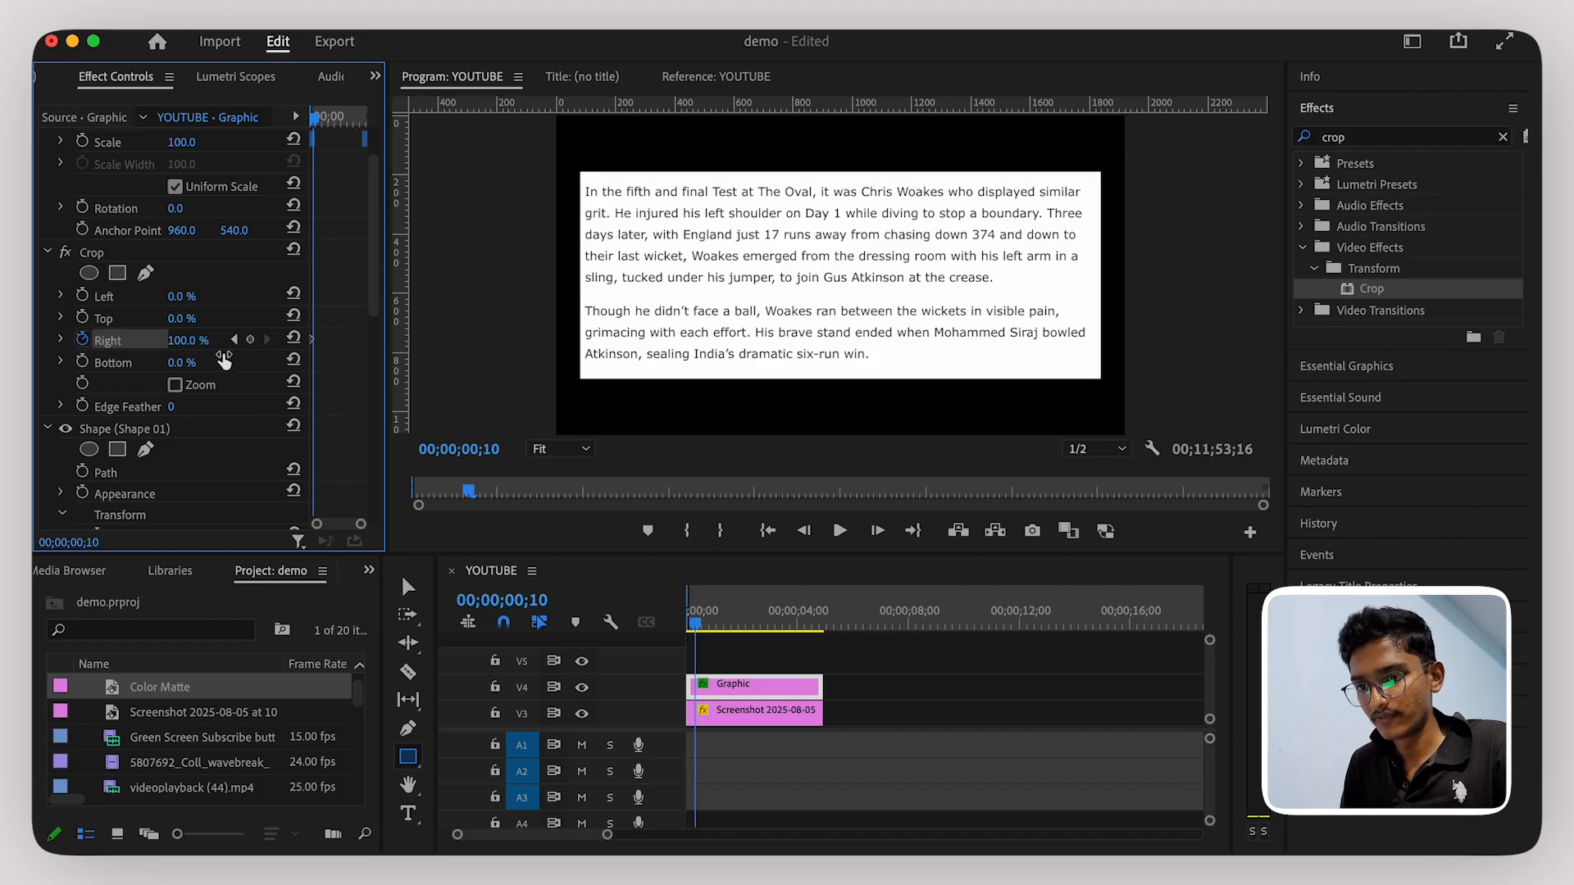
left_click_drag(205, 340, 123, 340)
left_click_drag(695, 623, 650, 626)
Step: Play the highlight reveal once from the sequence start to check its speed
key("equal")
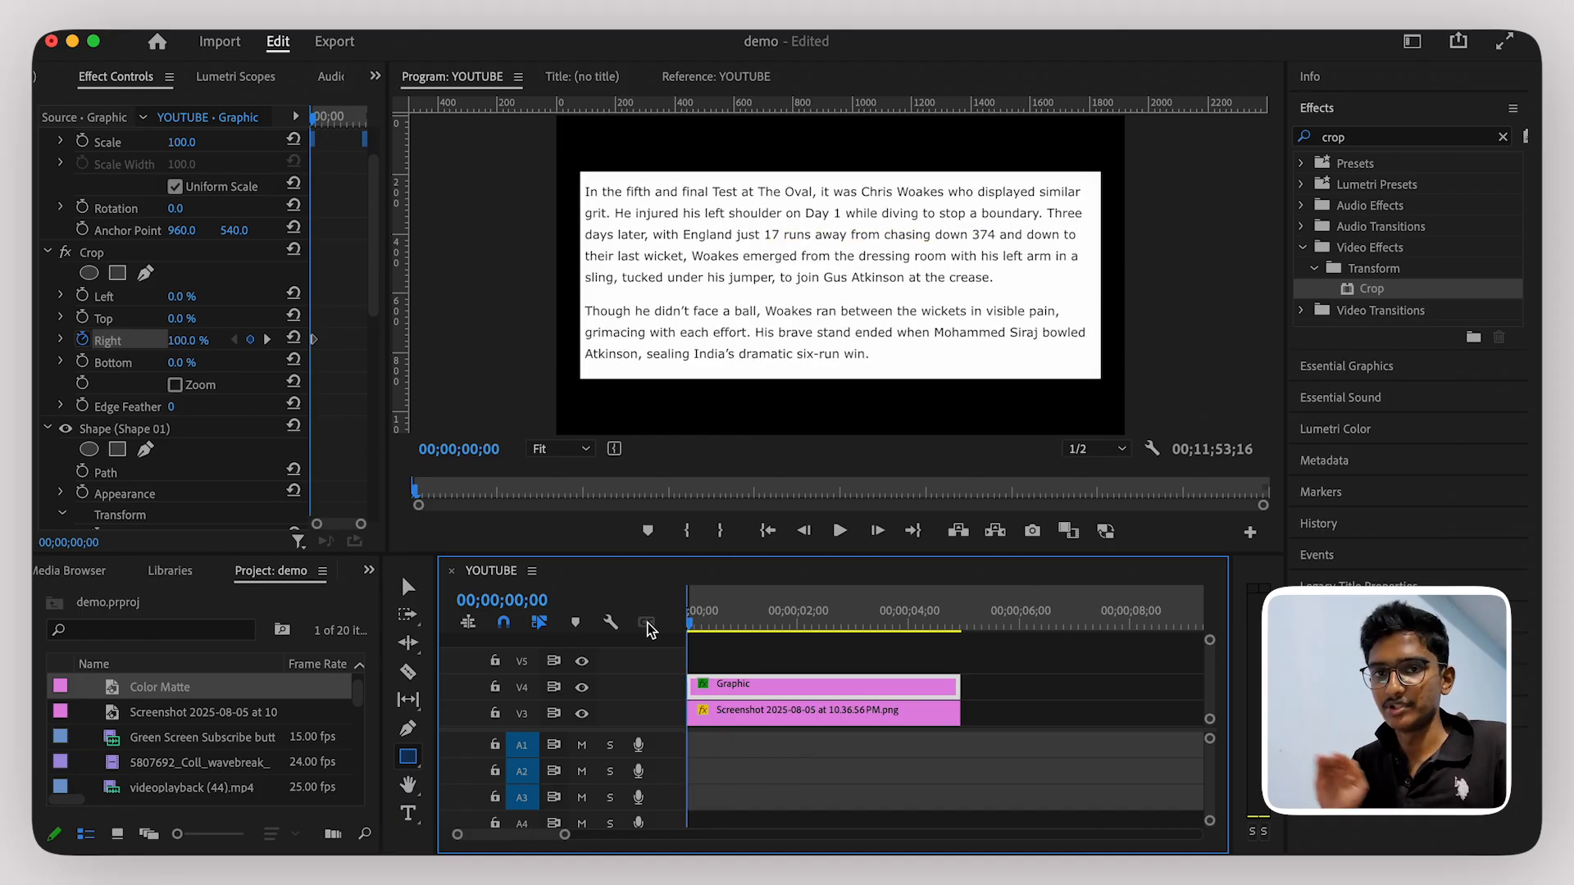
key("space")
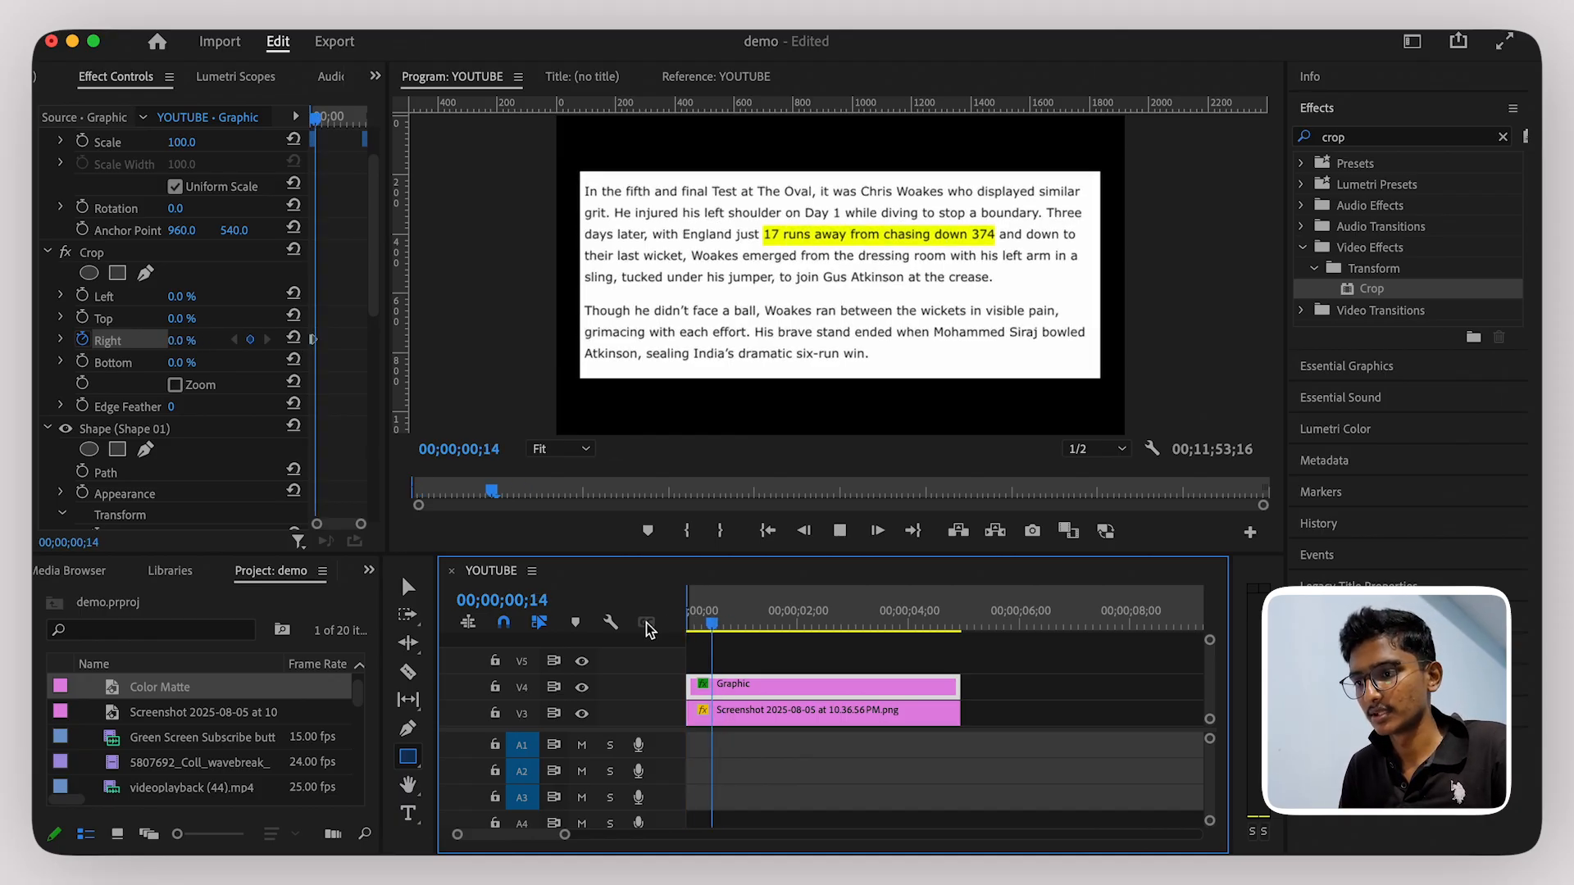
key("space")
left_click_drag(712, 623, 685, 626)
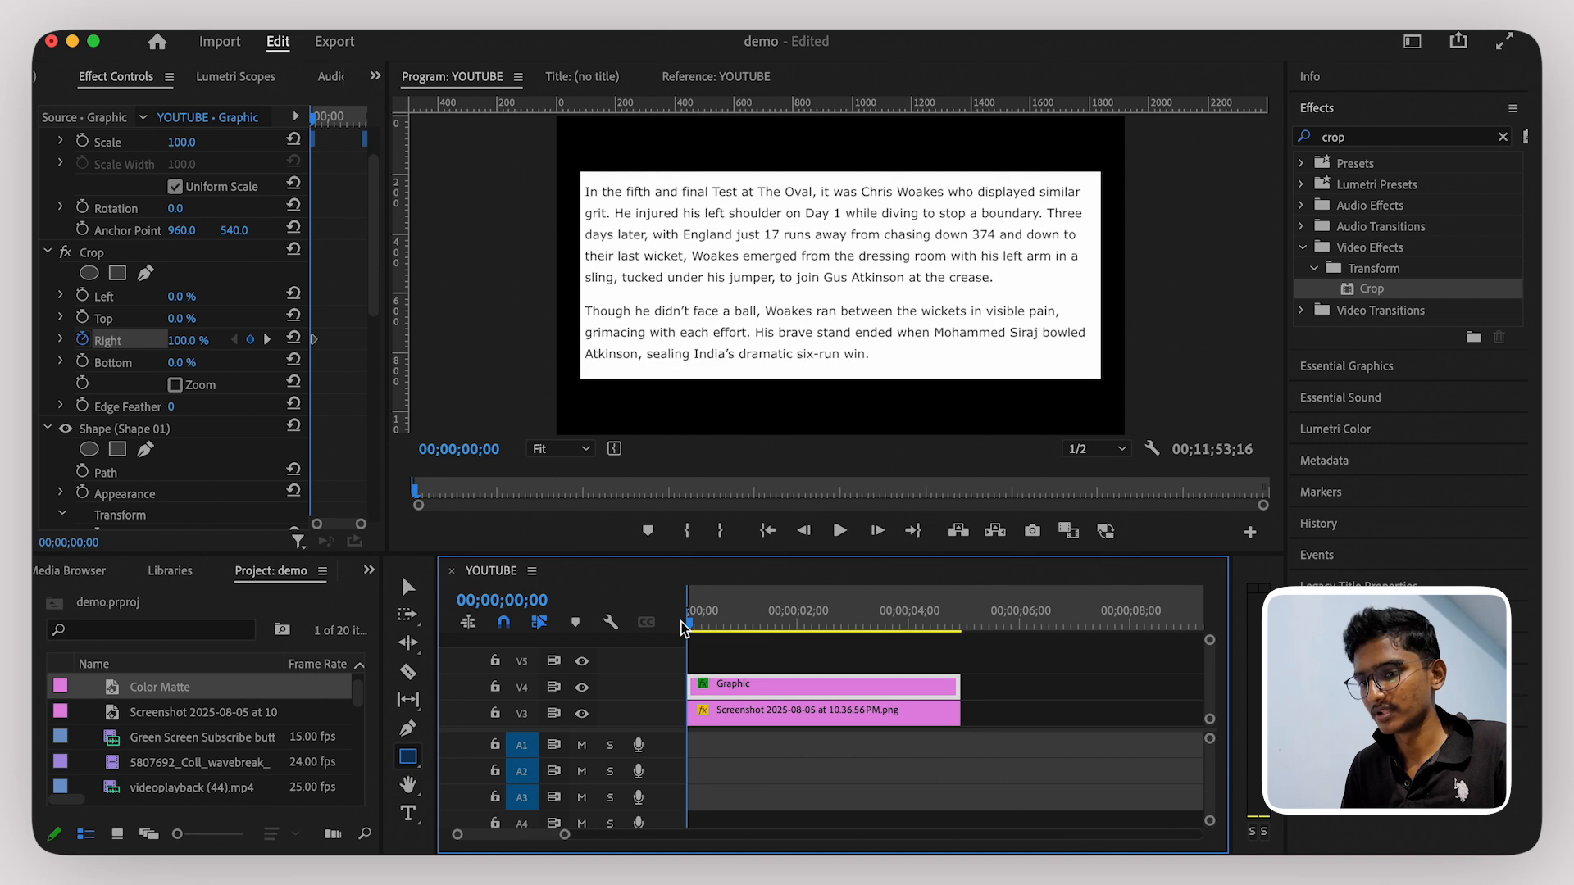
Step: Slow the highlight reveal by moving the second Right keyframe of the Crop effect to just past one second
left_click(341, 374)
key("equal")
key("equal")
left_click_drag(326, 340, 366, 349)
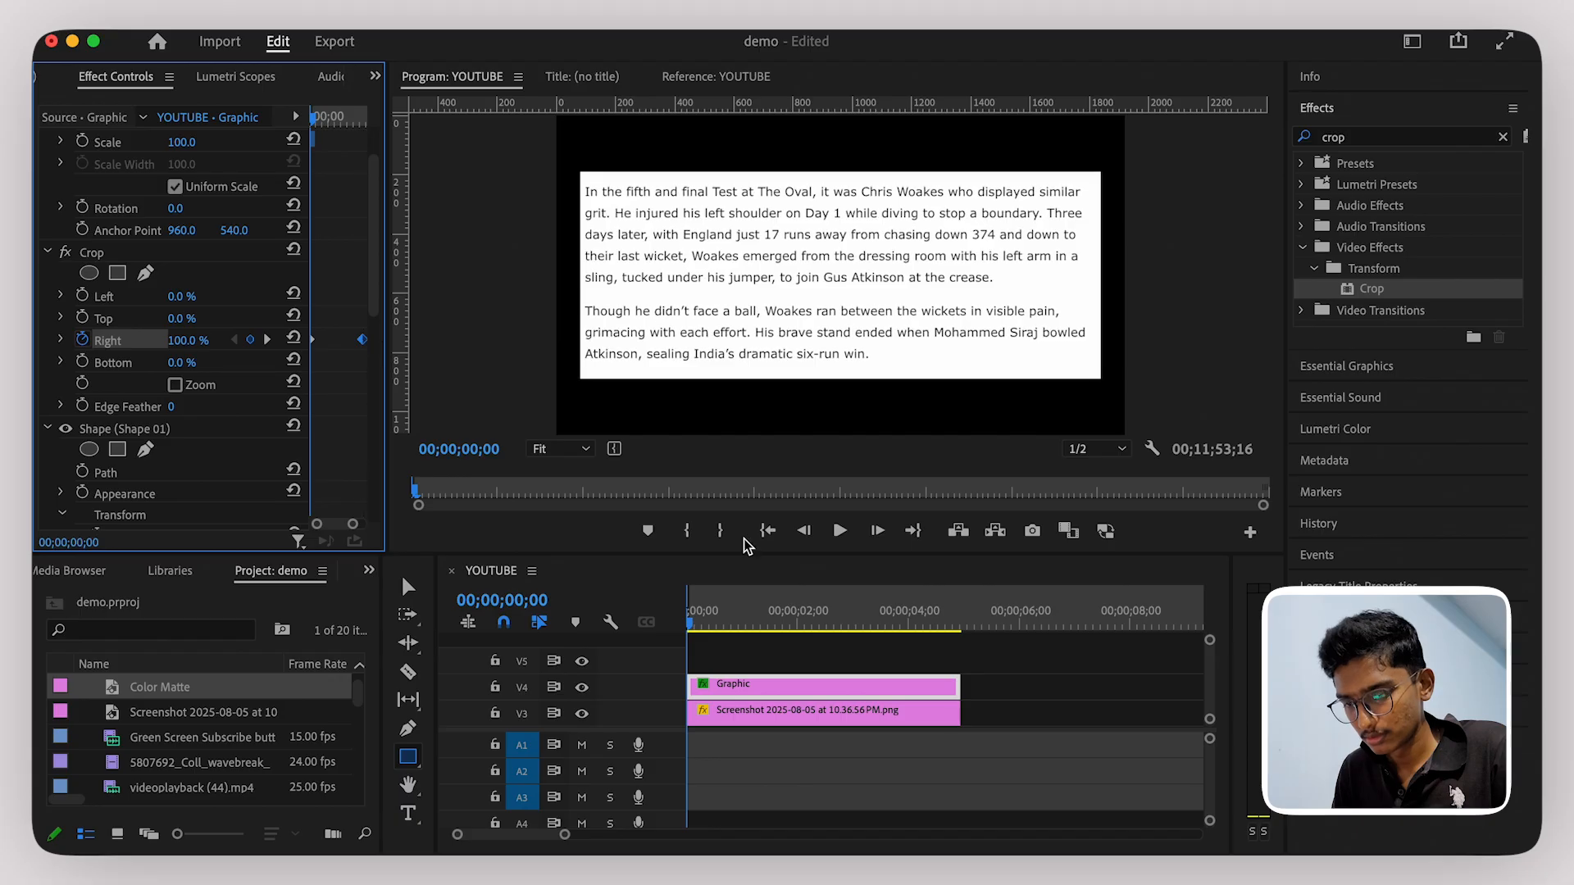
Step: Replay the slowed highlight reveal several times from the start and check a frame partway through, at 00;00;00;24
left_click(660, 622)
key("space")
key("space")
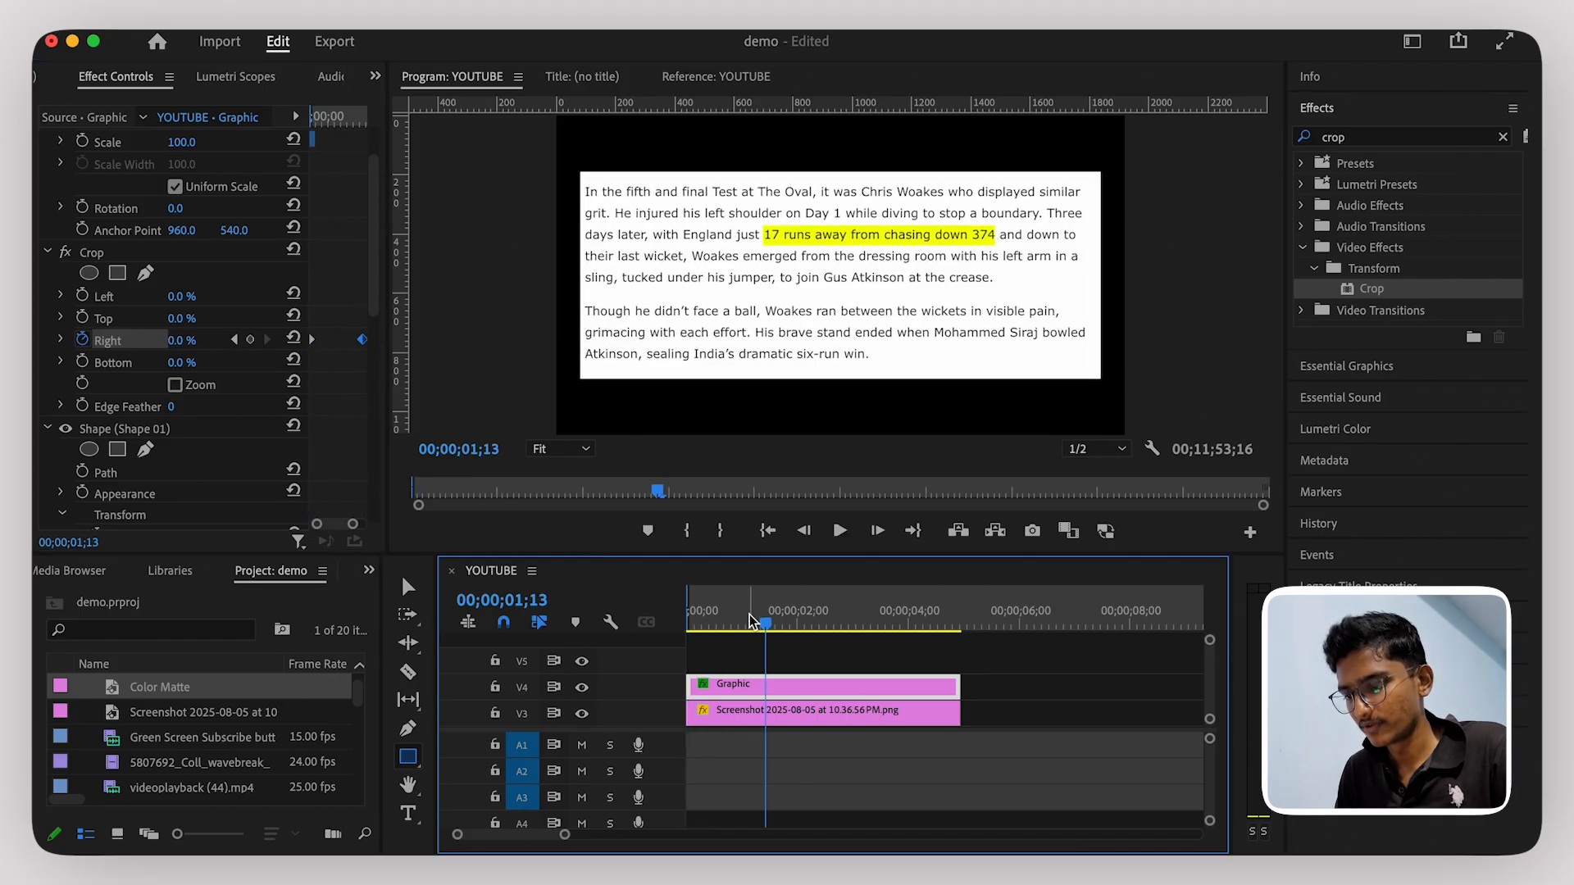
left_click_drag(753, 611, 648, 612)
key("space")
key("space")
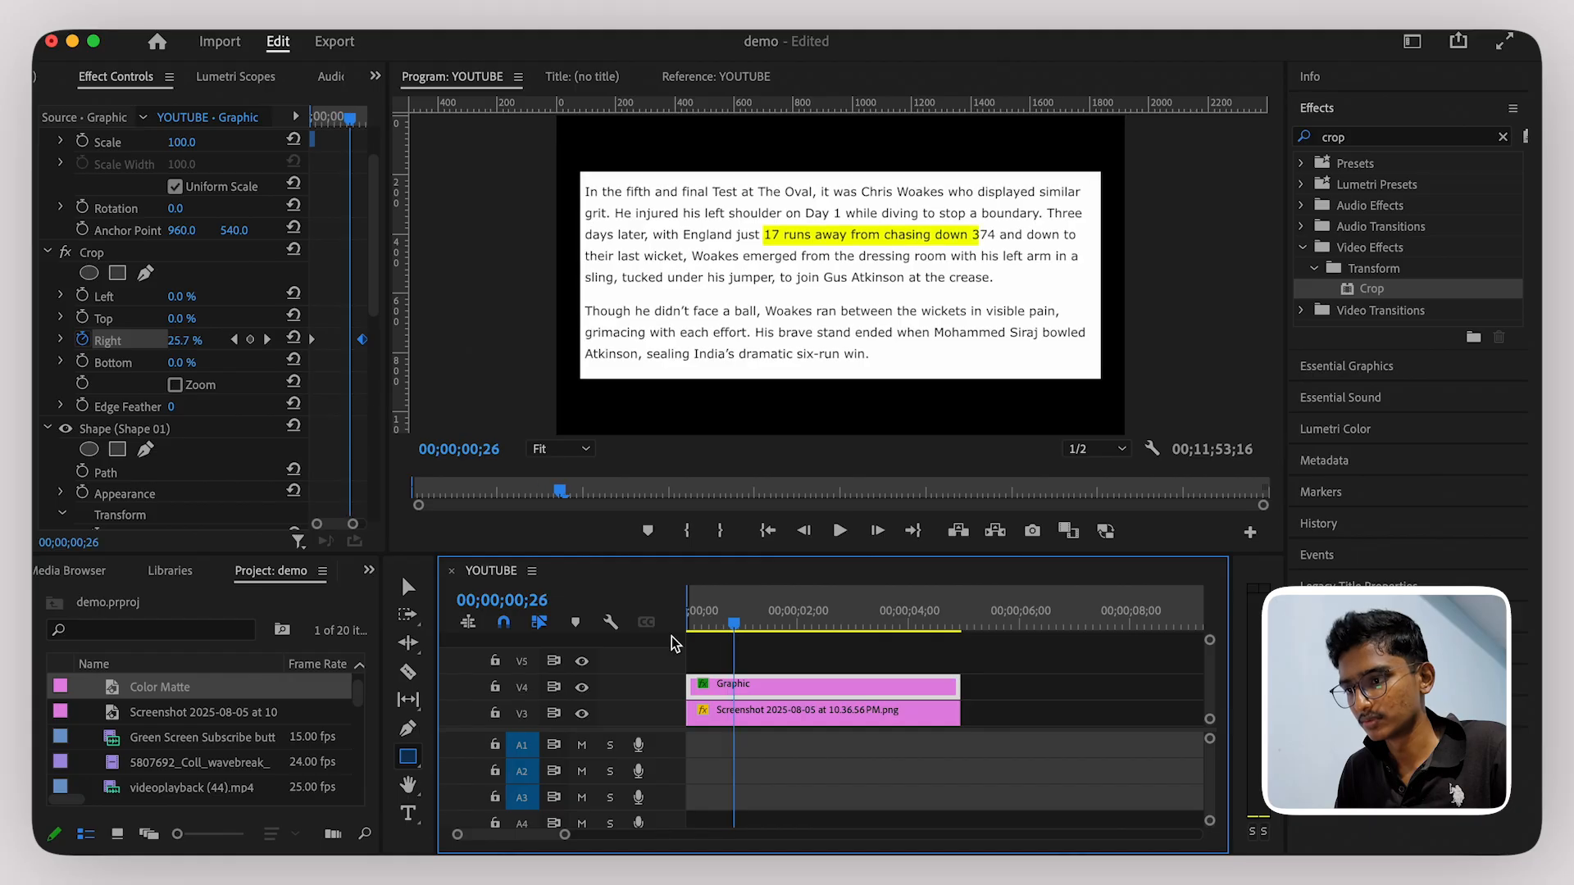
left_click(690, 617)
key("space")
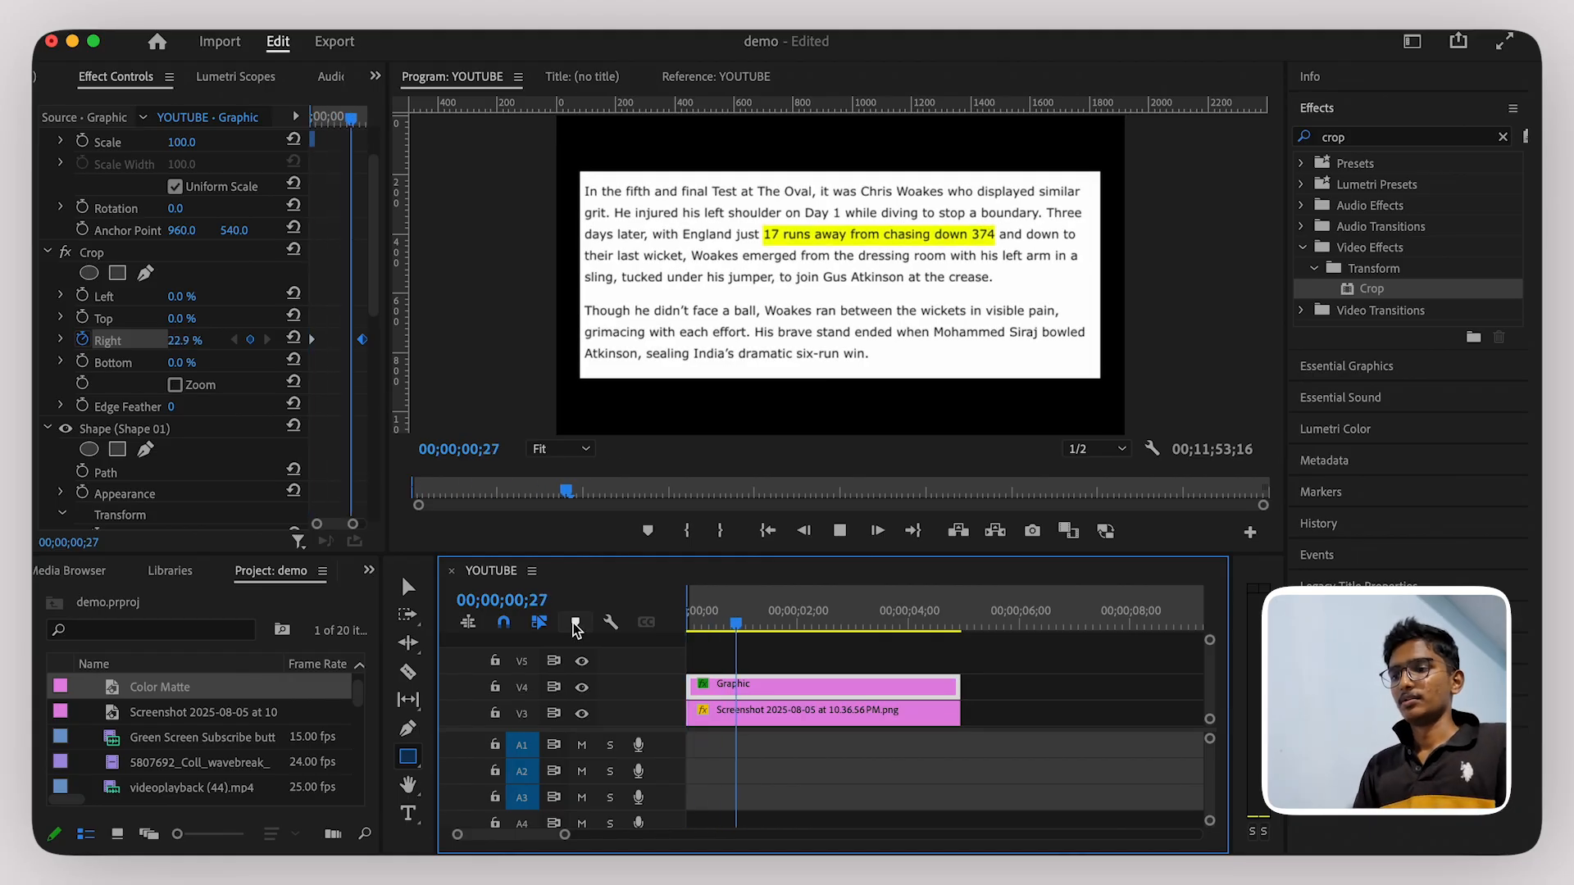
key("space")
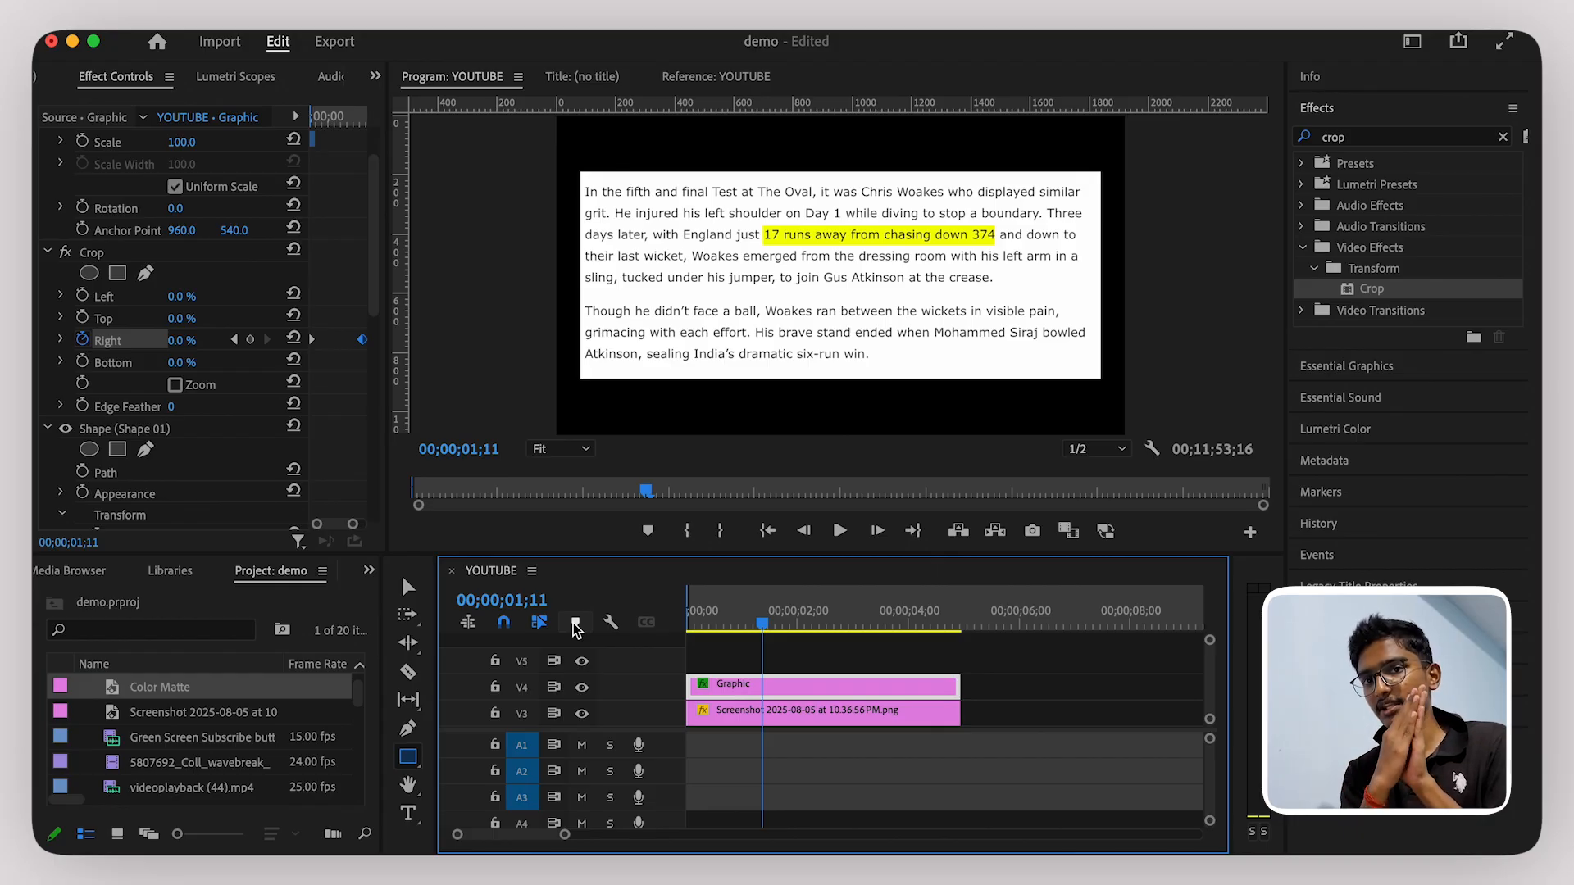
key("Home")
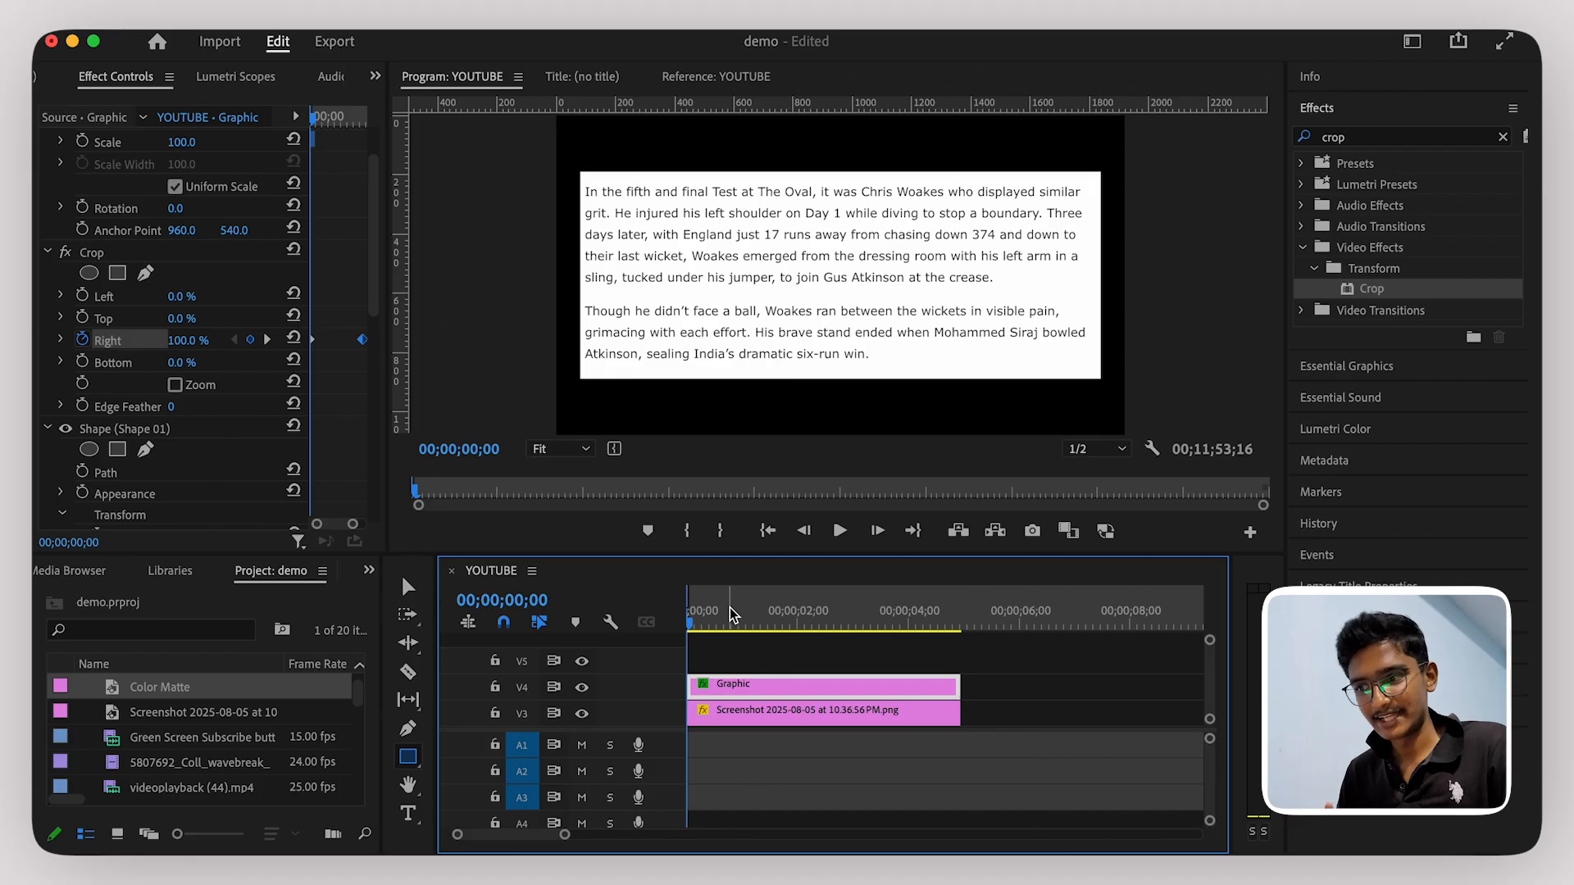
left_click(729, 608)
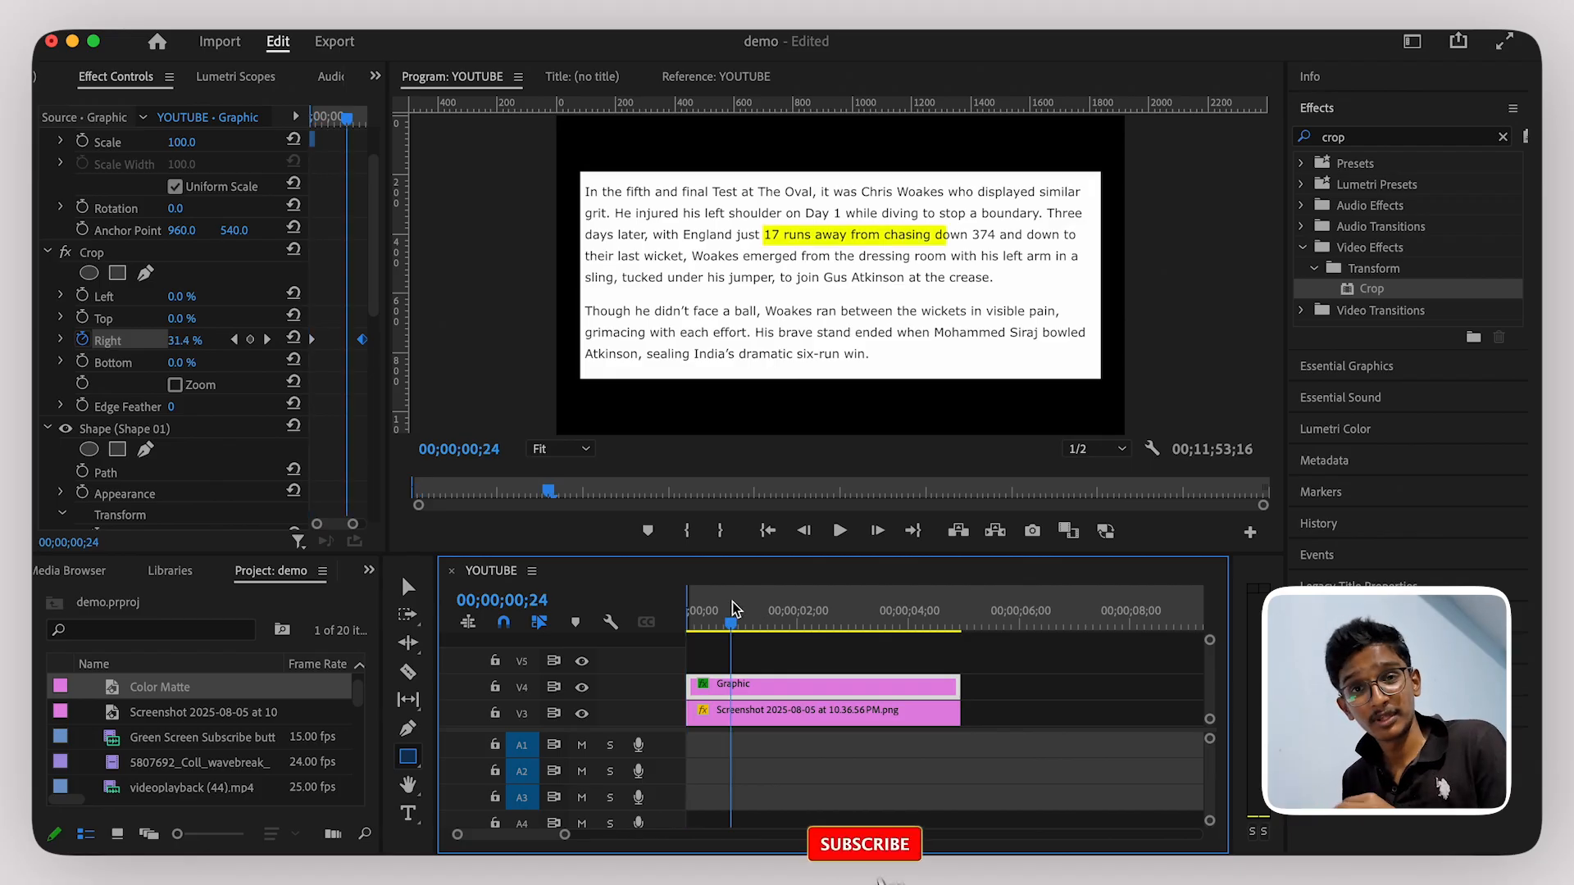